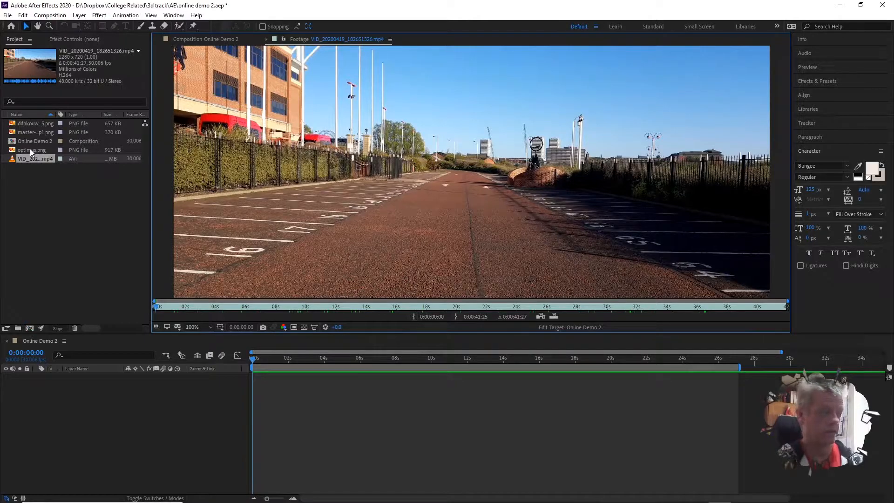
Preview the three character PNG images and the street video from the project's imported footage.
double_click(29, 150)
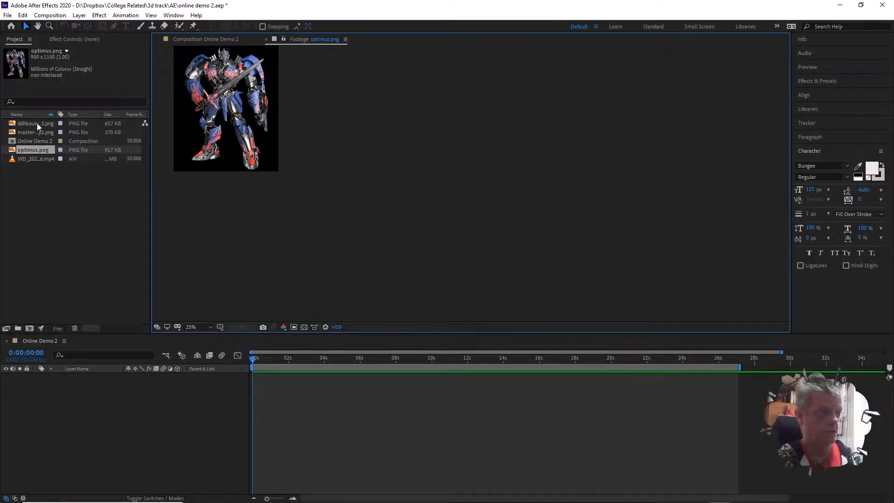
double_click(24, 132)
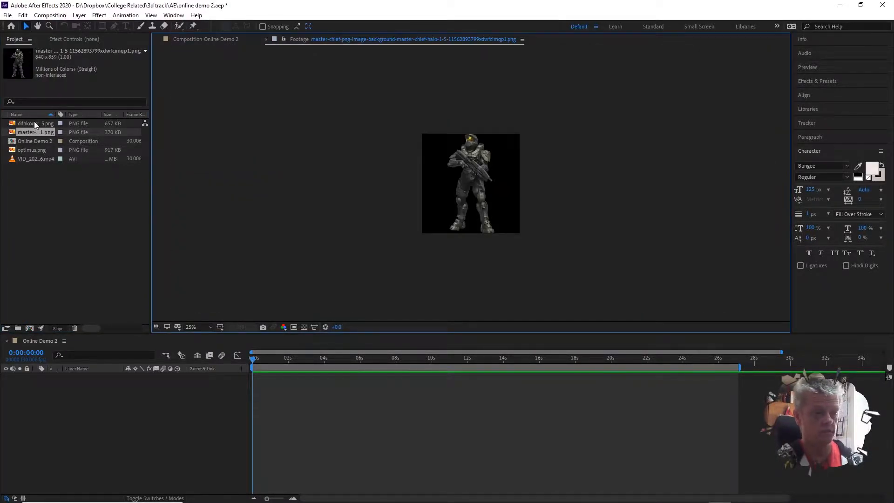
left_click(34, 123)
double_click(35, 122)
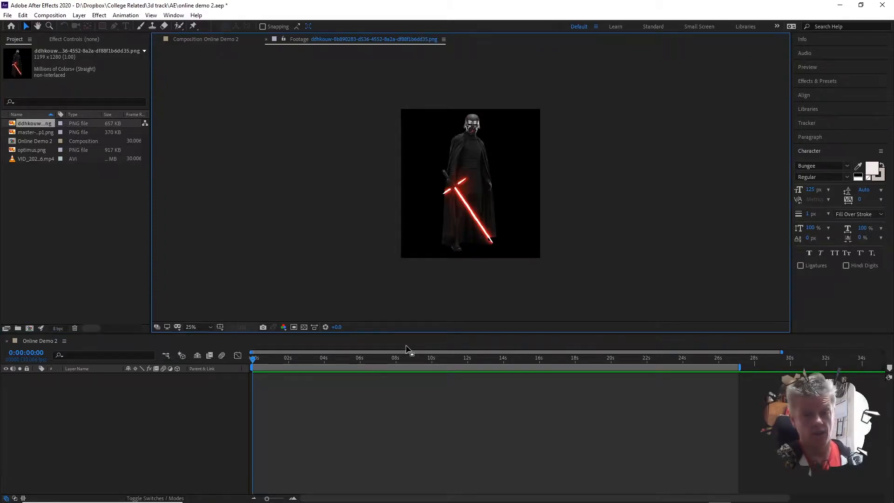
double_click(35, 158)
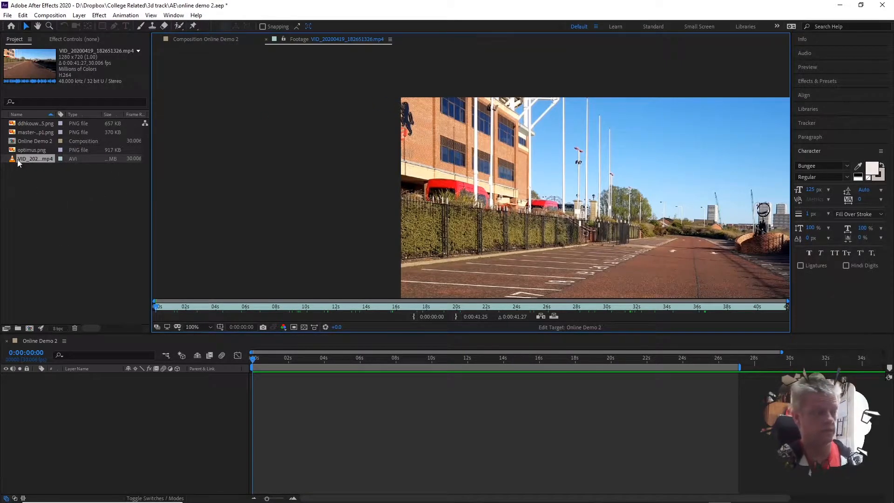
Add VID_20200419_182651326.mp4 to the Online Demo 2 timeline and play the clip back from the start.
left_click_drag(29, 158, 393, 437)
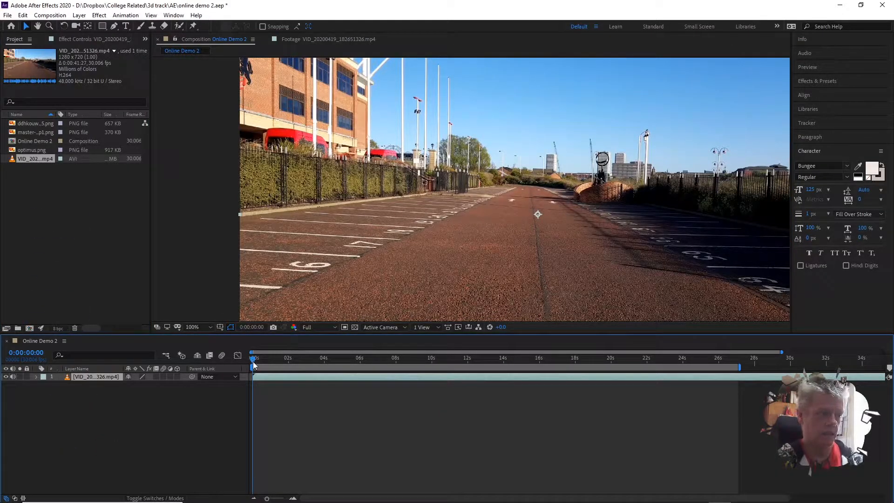
mouse_move(253, 360)
left_mouse_down()
mouse_move(736, 362)
mouse_move(239, 364)
mouse_move(521, 366)
mouse_move(249, 356)
left_mouse_up()
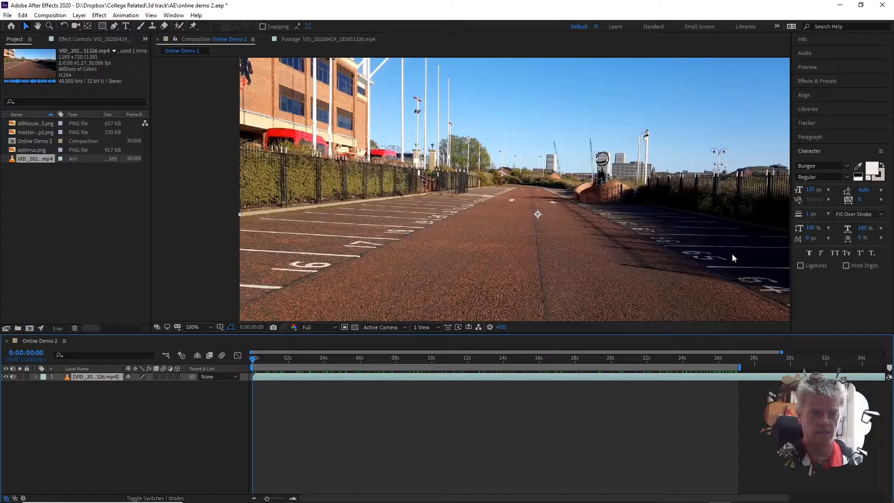
key("space")
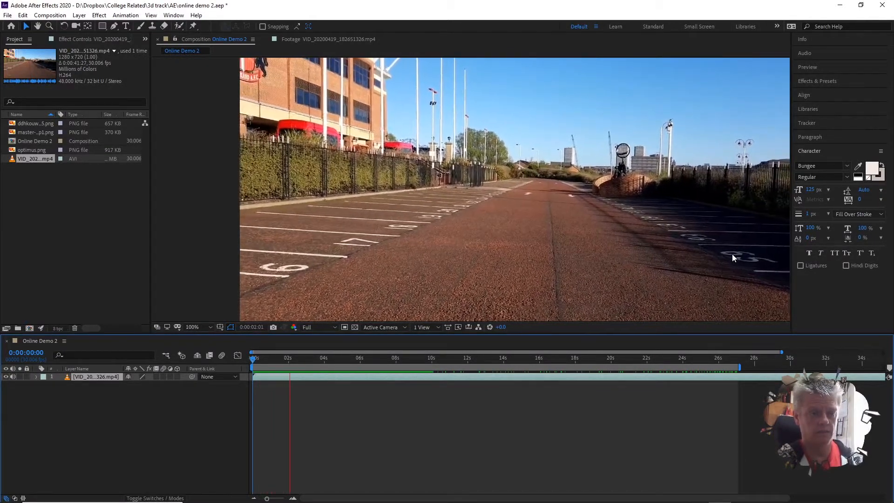
left_click(508, 200)
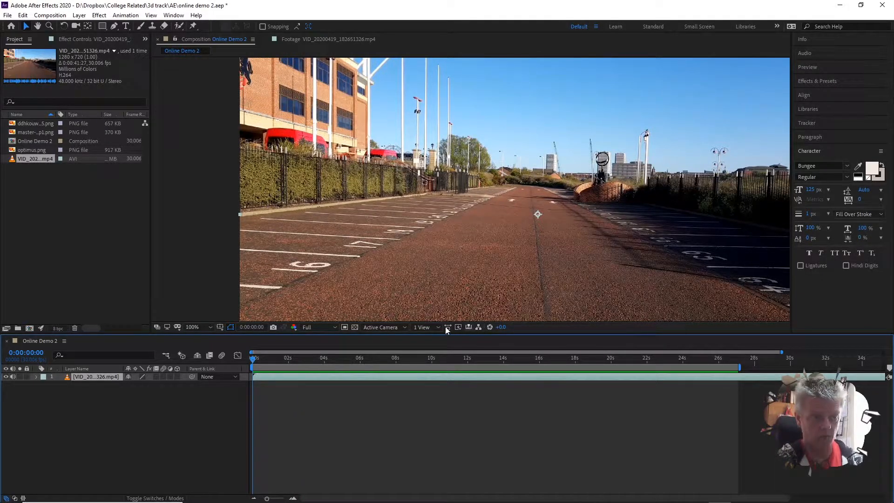
mouse_move(251, 360)
left_mouse_down()
mouse_move(548, 362)
mouse_move(250, 361)
left_mouse_up()
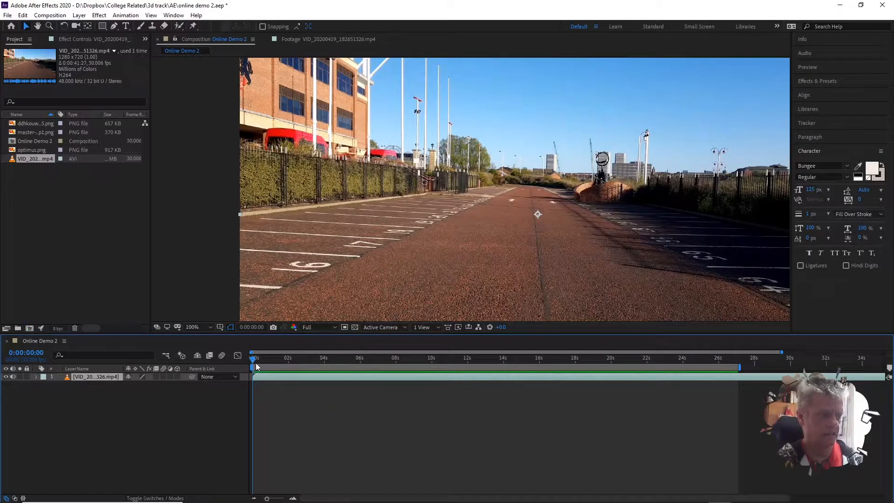
mouse_move(254, 363)
left_mouse_down()
mouse_move(684, 365)
mouse_move(315, 347)
mouse_move(242, 367)
left_mouse_up()
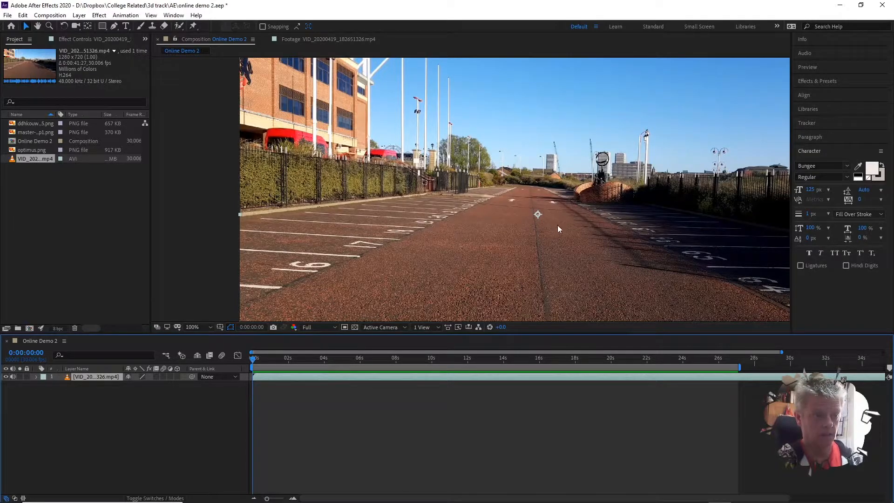
Run Track Camera on the street video layer.
left_click(822, 124)
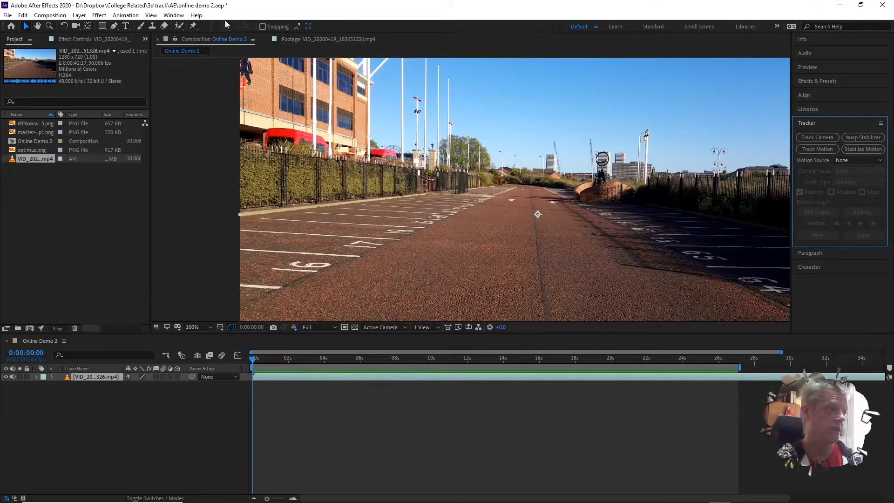
left_click(151, 15)
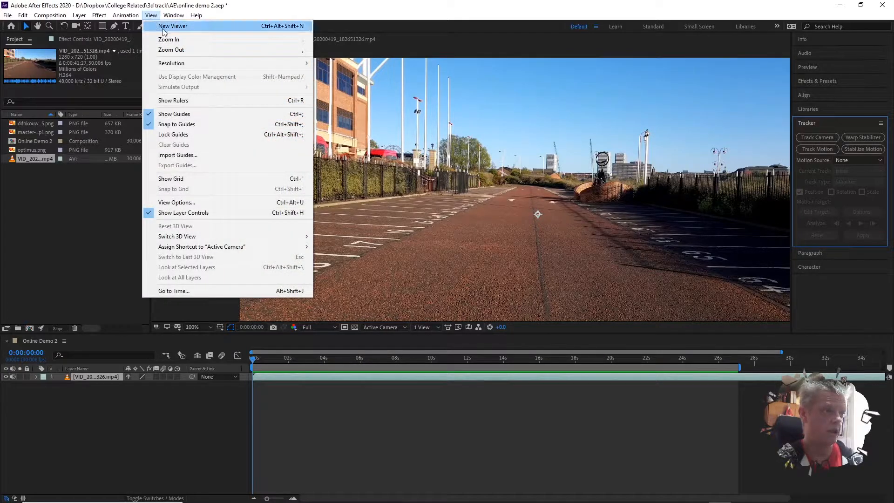
mouse_move(180, 18)
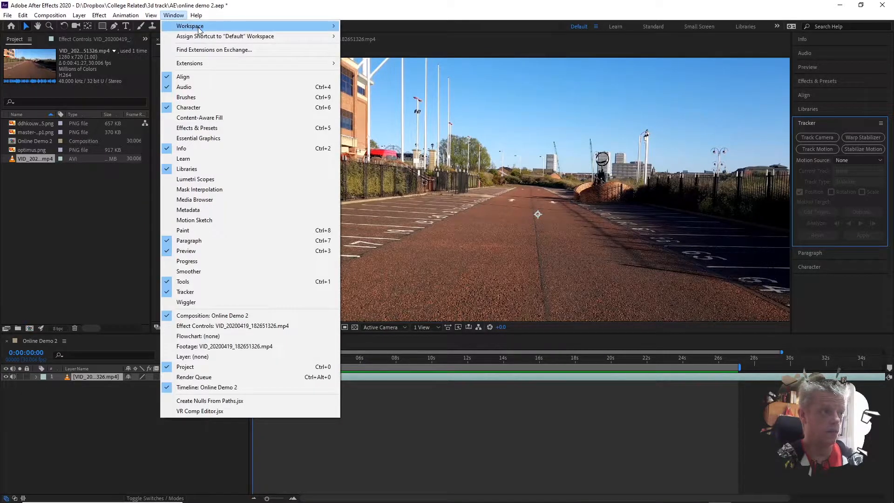
mouse_move(233, 26)
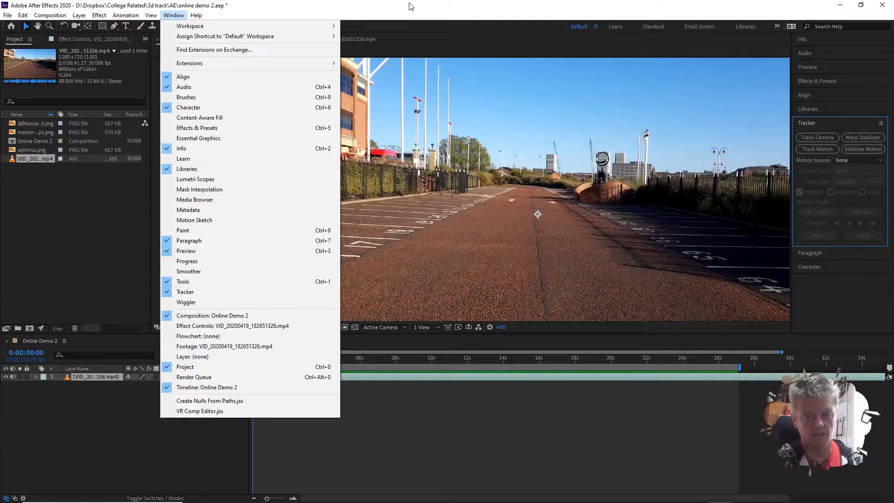
left_click(817, 134)
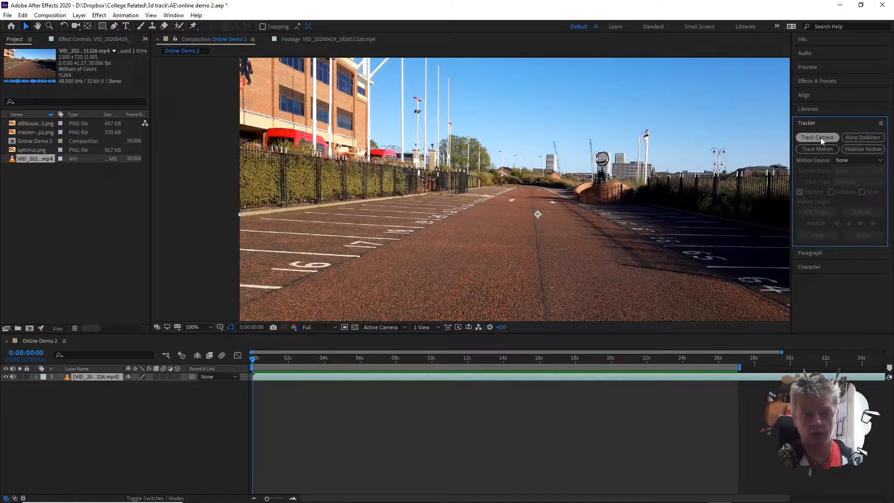
left_click(820, 137)
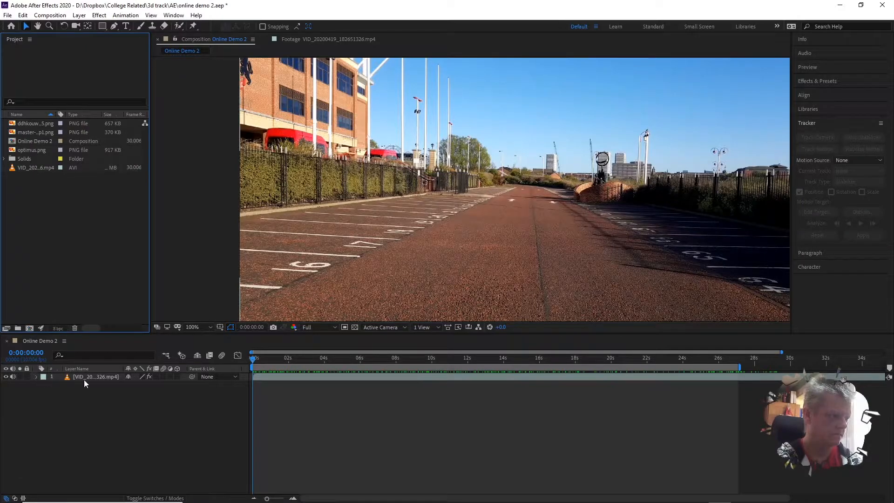
Expand the video layer's effects and select 3D Camera Tracker to display its track points over the footage.
left_click(141, 434)
left_click(35, 376)
left_click(44, 384)
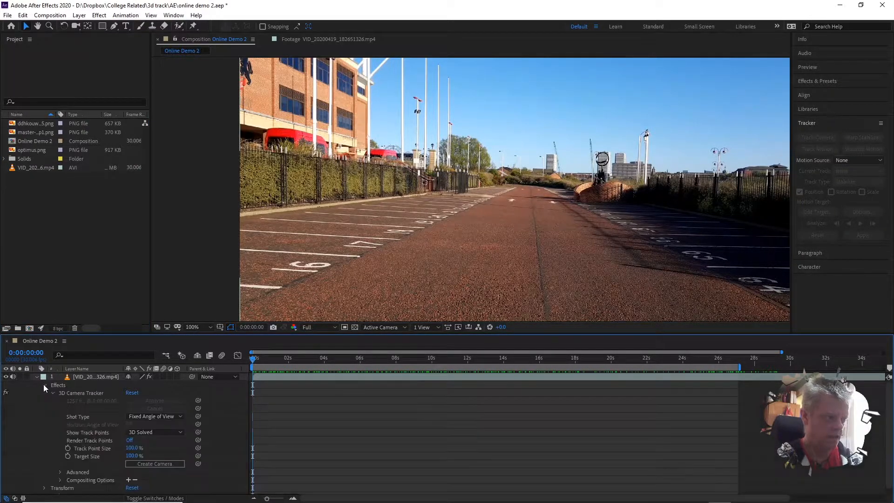
left_click(72, 393)
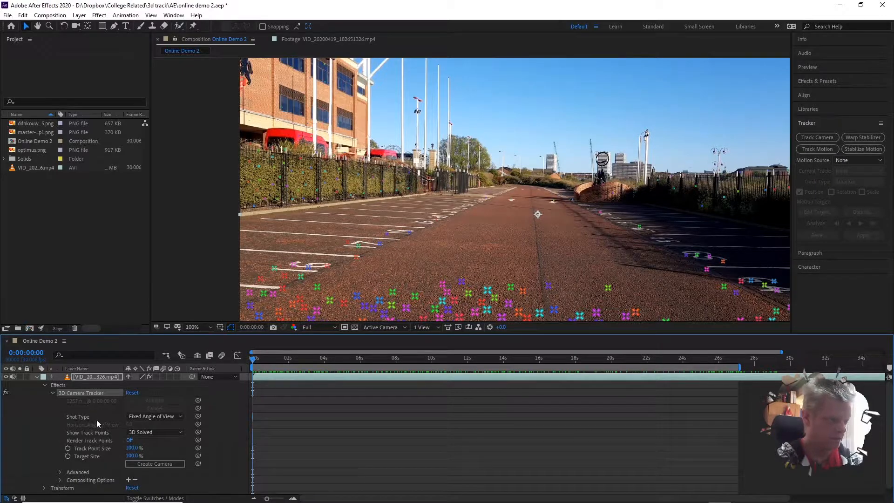
At 0:00:18:26, create a null and camera from the track point on a painted parking-bay number beside the road.
left_click_drag(252, 361, 559, 347)
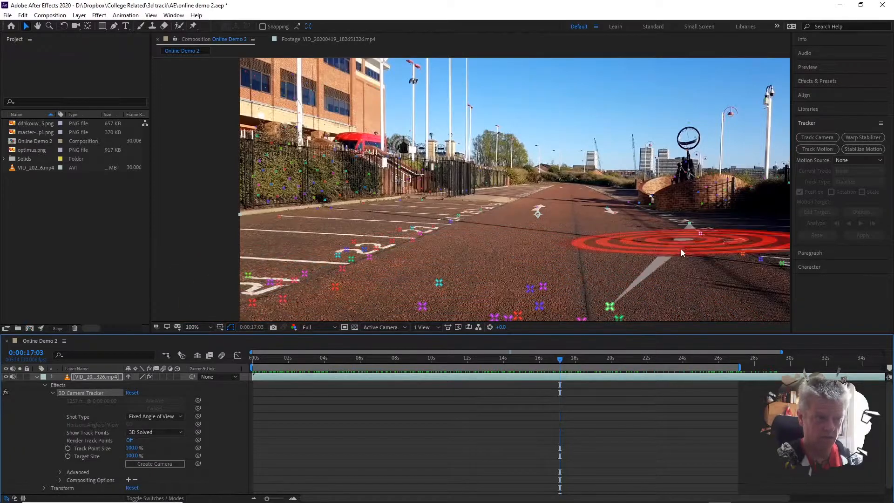
left_click_drag(560, 358, 592, 363)
mouse_move(586, 267)
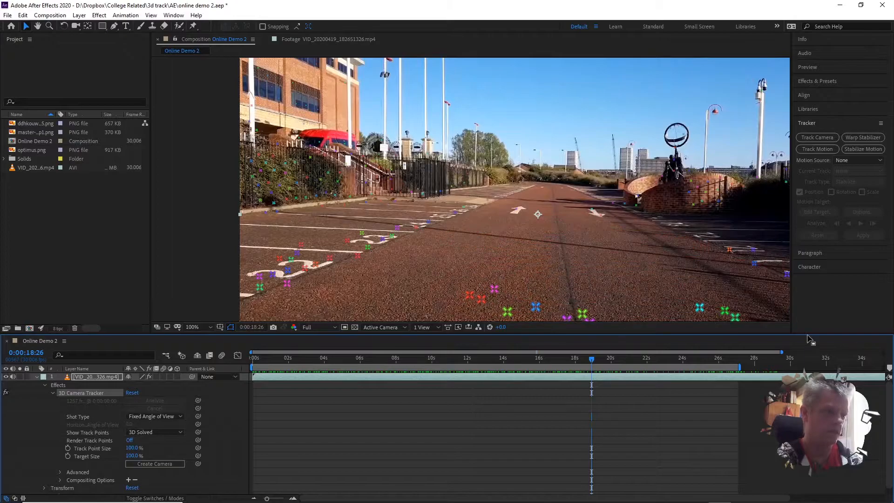
left_click(35, 377)
left_click(36, 376)
left_click(35, 377)
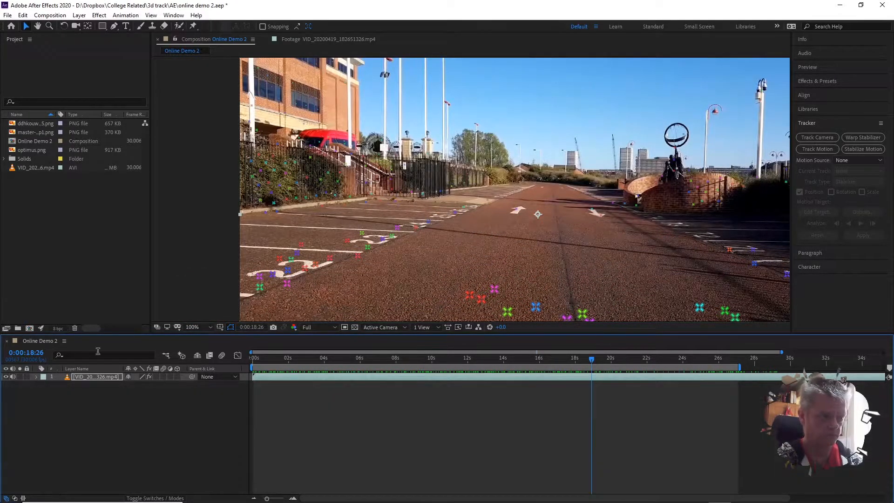
left_click(415, 228)
right_click(415, 231)
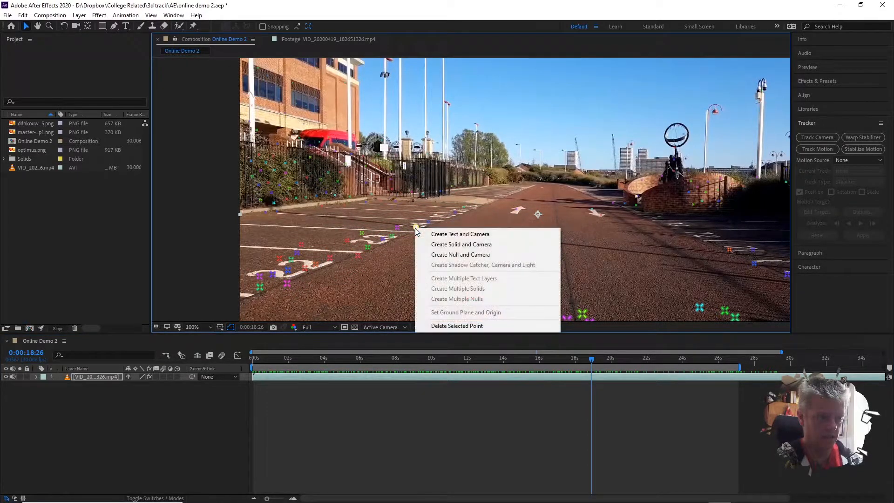
left_click(467, 255)
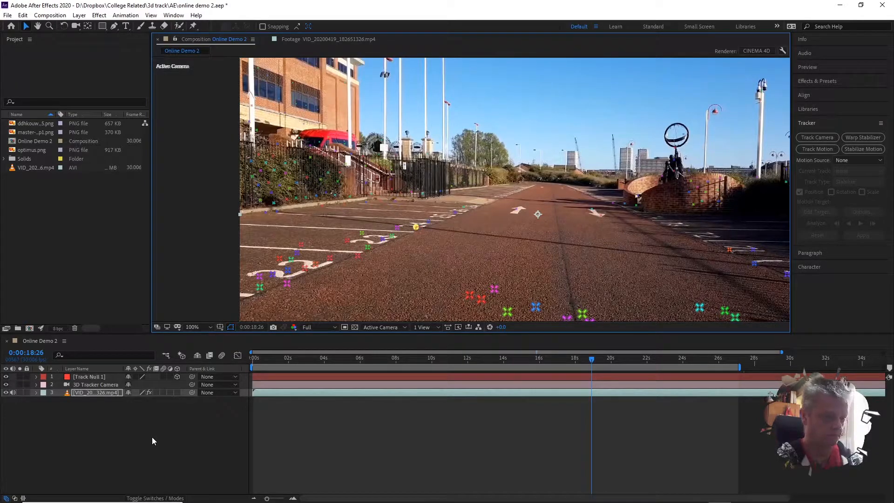
Inspect the new track null's properties and check through the timeline how it follows the road, returning to the start.
left_click(36, 377)
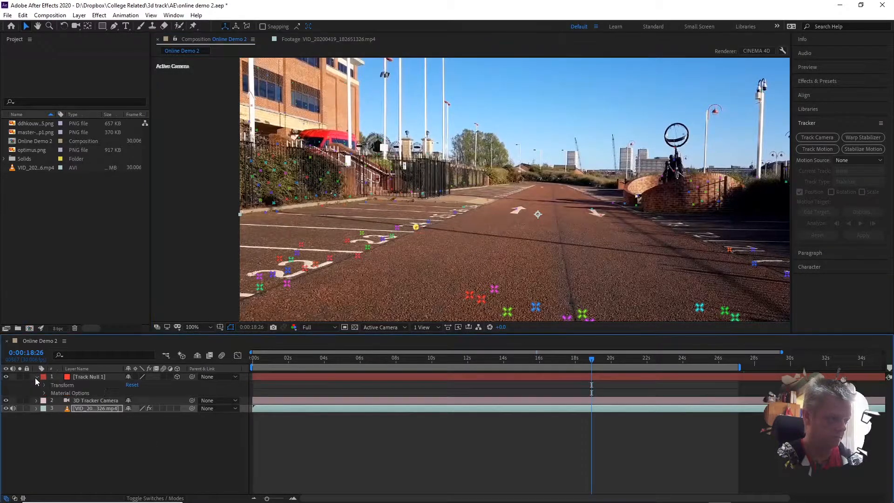
left_click(36, 377)
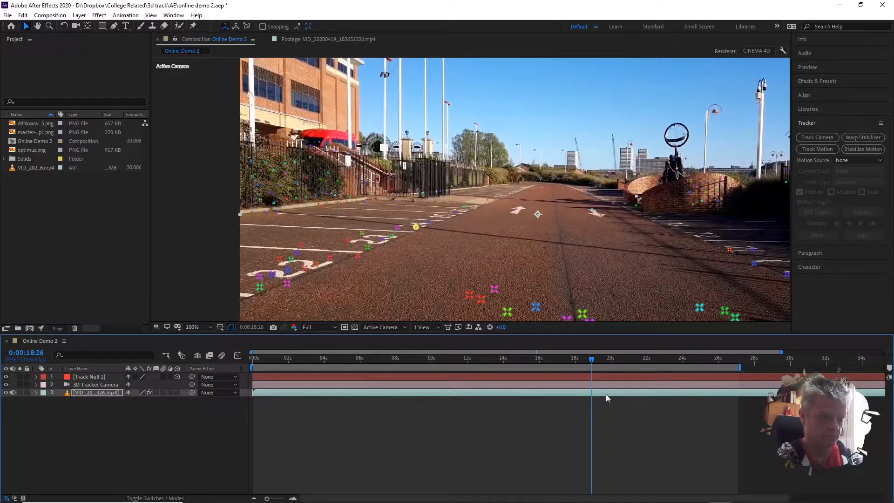
left_click_drag(593, 359, 647, 368)
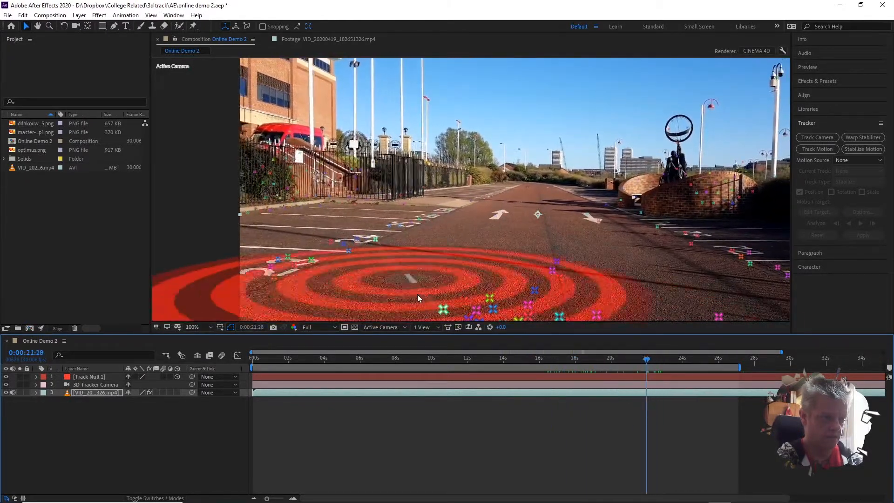
left_click(89, 377)
left_click_drag(646, 360, 235, 364)
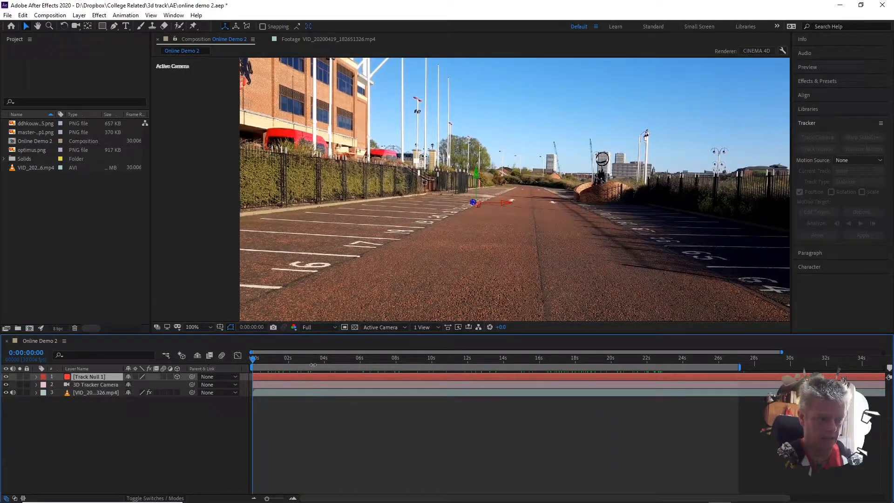
key("space")
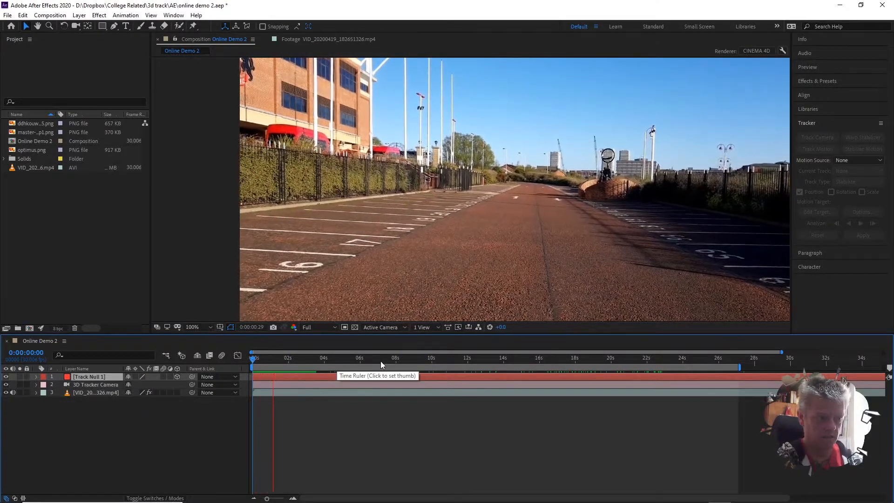
key("space")
left_click_drag(276, 360, 239, 331)
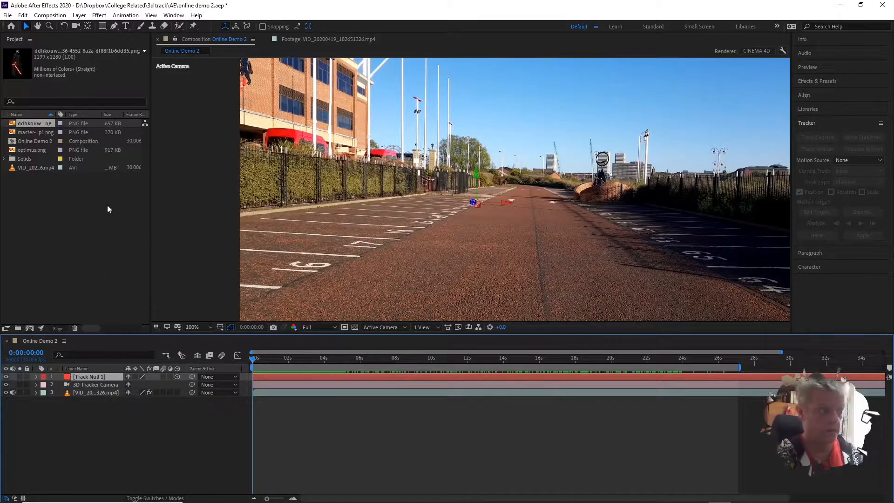
Add the PNG of the figure with the red lightsaber as the topmost layer, scale it to 28%, and check it over time.
left_click(28, 144)
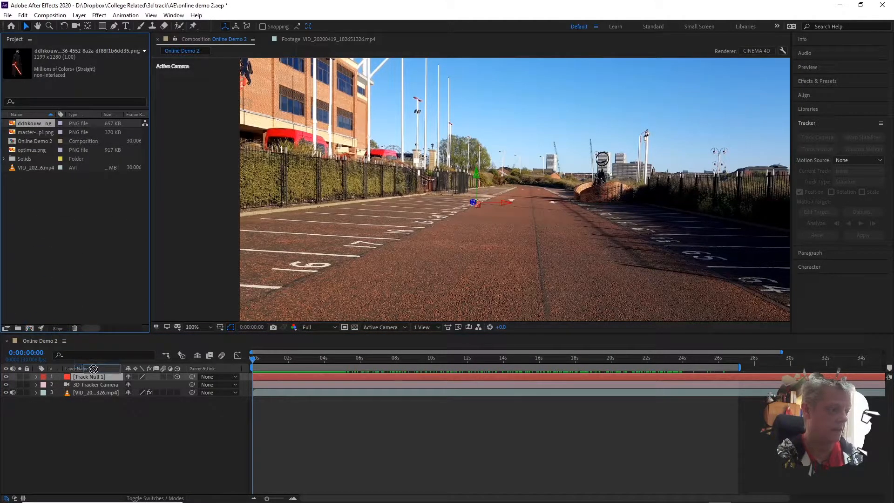
left_click_drag(91, 377, 96, 379)
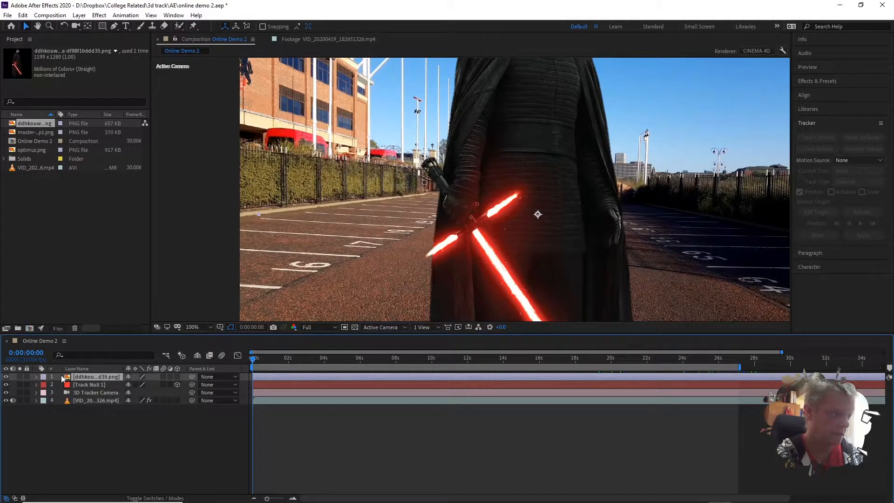
left_click(37, 376)
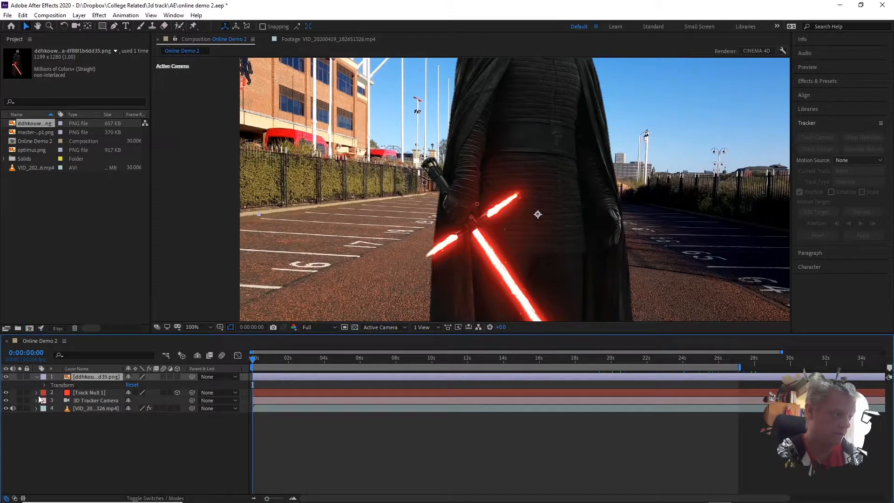
left_click(45, 386)
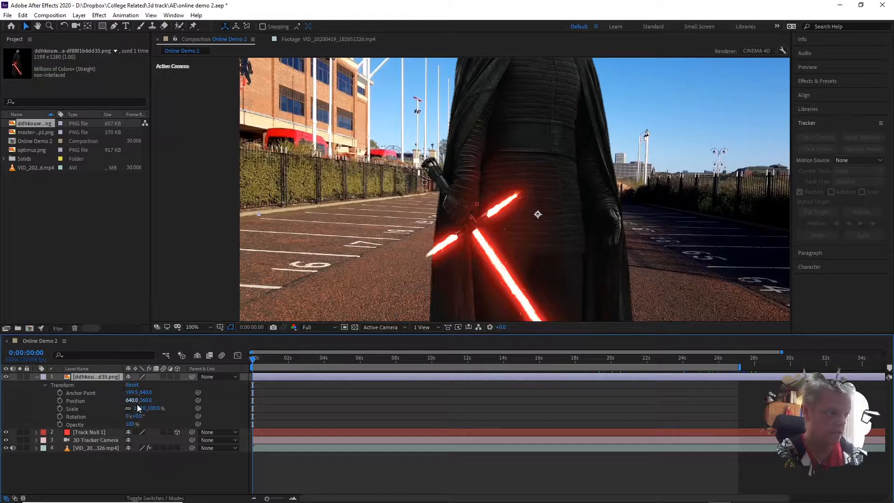
mouse_move(141, 409)
left_mouse_down()
mouse_move(115, 416)
mouse_move(145, 408)
left_mouse_up()
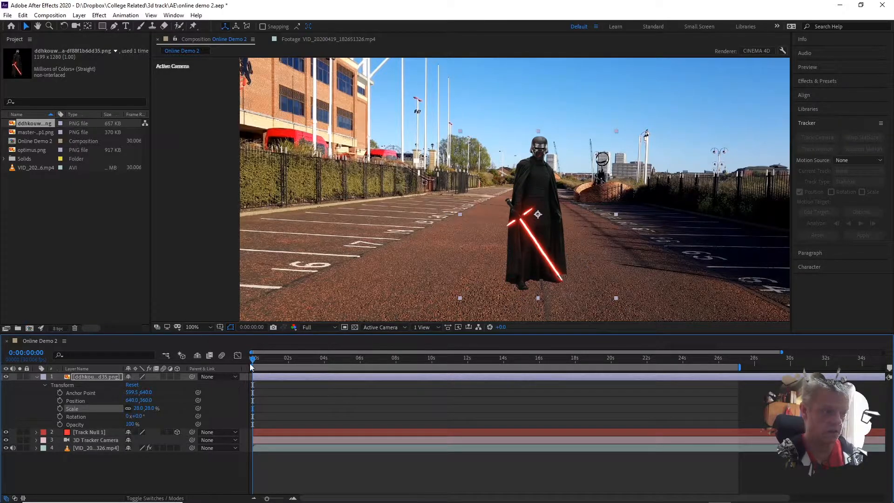
left_click(273, 359)
left_click_drag(316, 361, 197, 362)
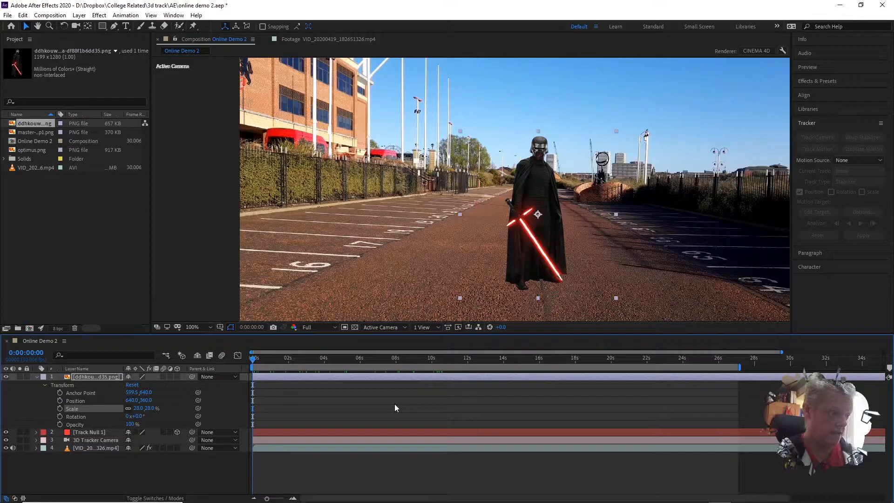
Make the lightsaber figure PNG a 3D layer and move its anchor point down to its feet, with Y at 1278.
left_click(177, 376)
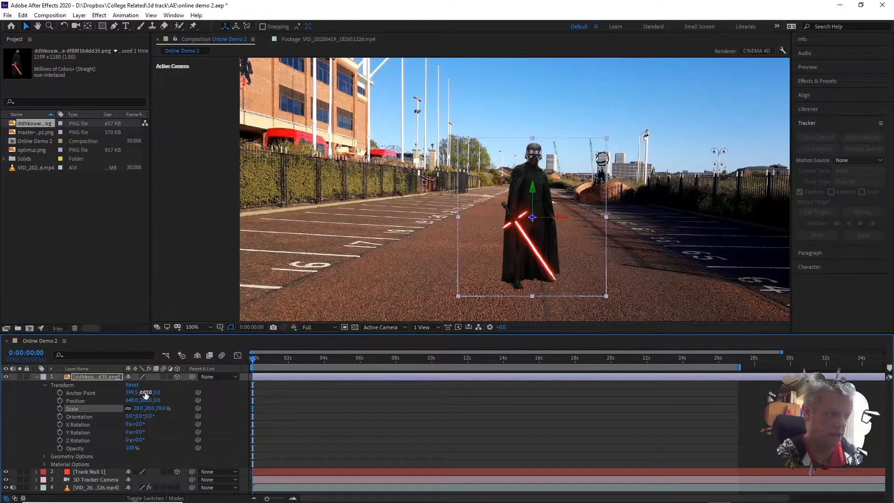
left_click_drag(146, 394, 457, 376)
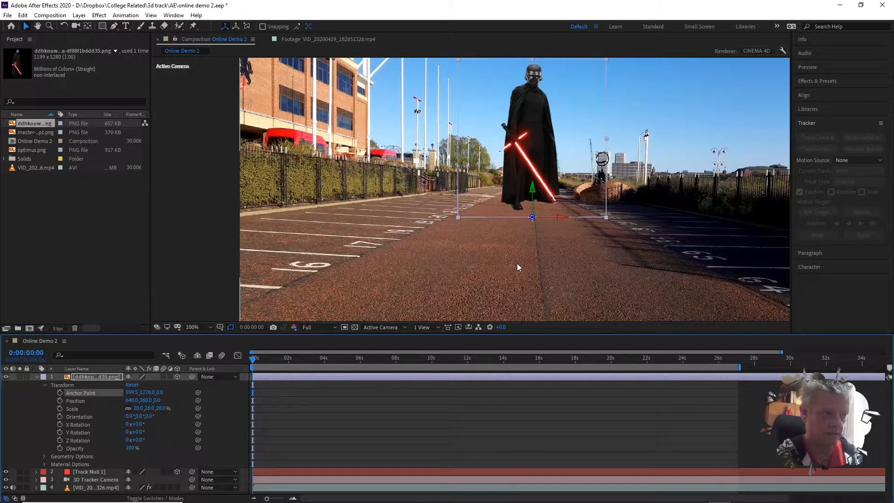
Parent the lightsaber figure to Track Null 1 and preview how it moves with the footage.
left_click(225, 376)
left_click(239, 412)
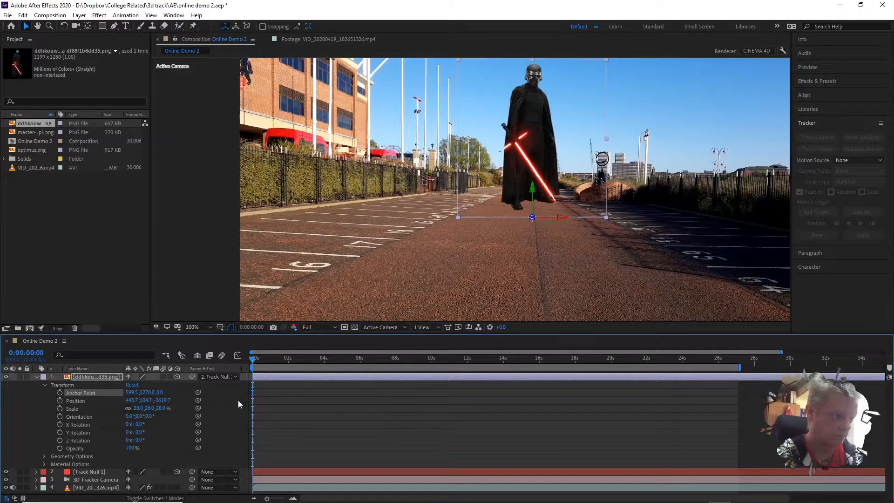
left_click_drag(263, 358, 218, 373)
key("space")
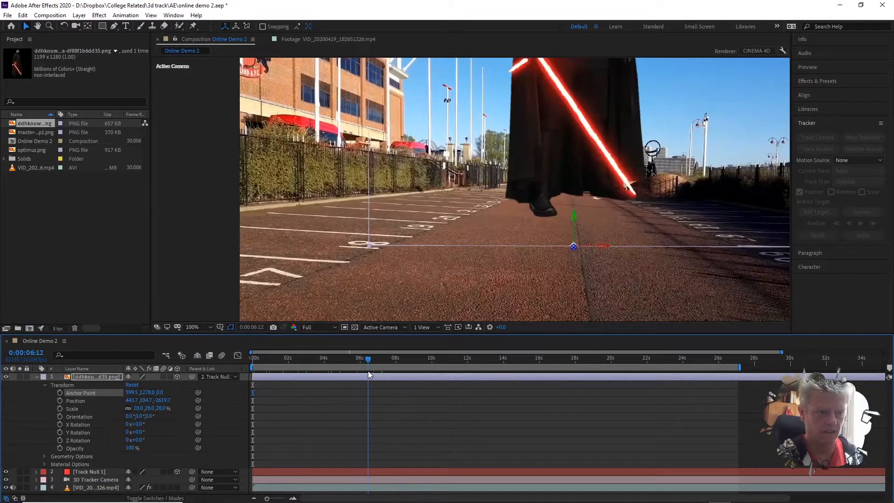
key("space")
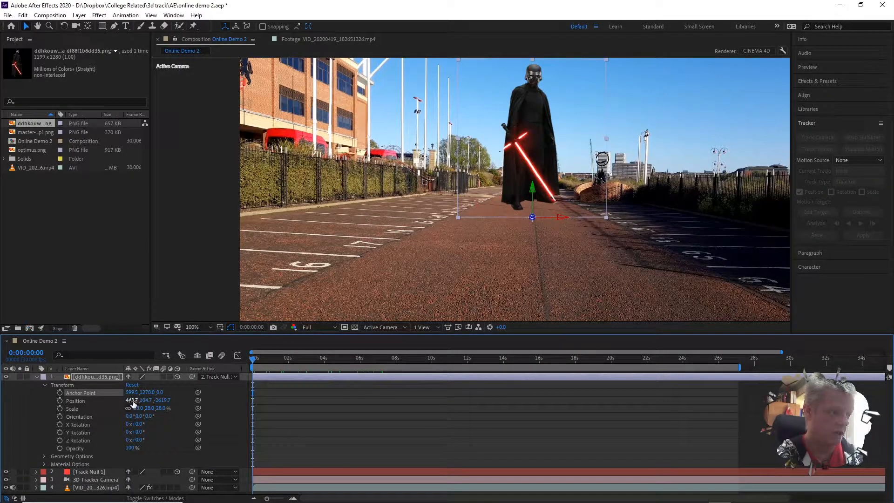
Set the figure's position to 0, 0, 0 relative to its parent null and play back the start of the composition.
left_click(163, 401)
type("0")
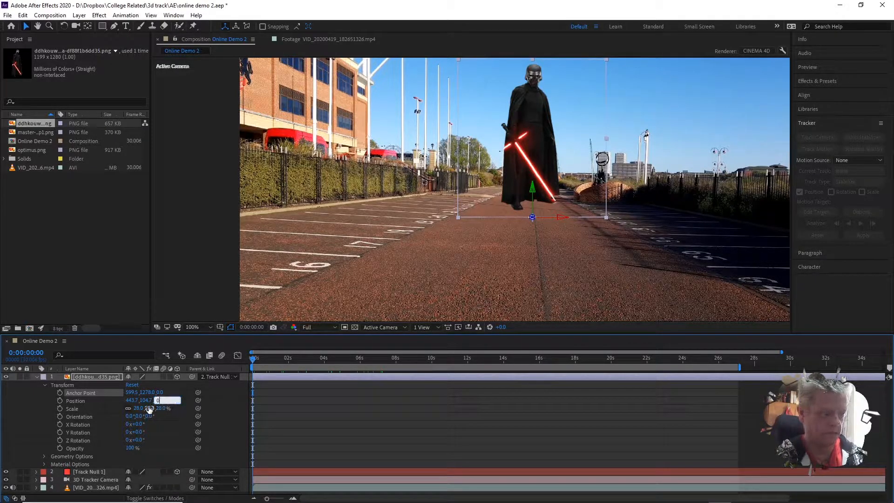
left_click(145, 400)
type("0")
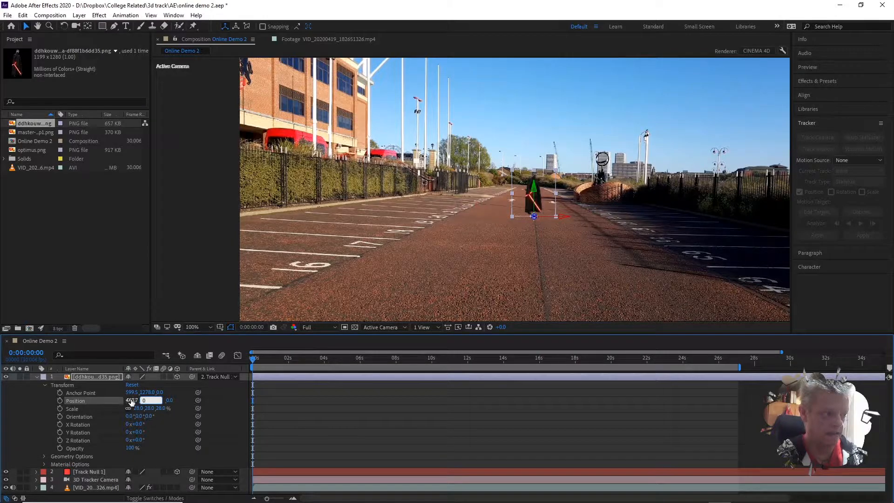
left_click(132, 401)
type("0")
key("Return")
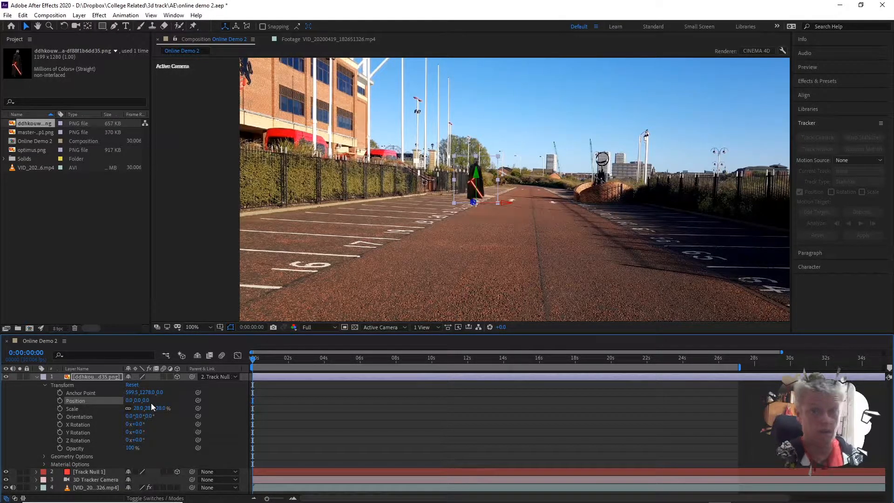
left_click_drag(253, 363, 203, 364)
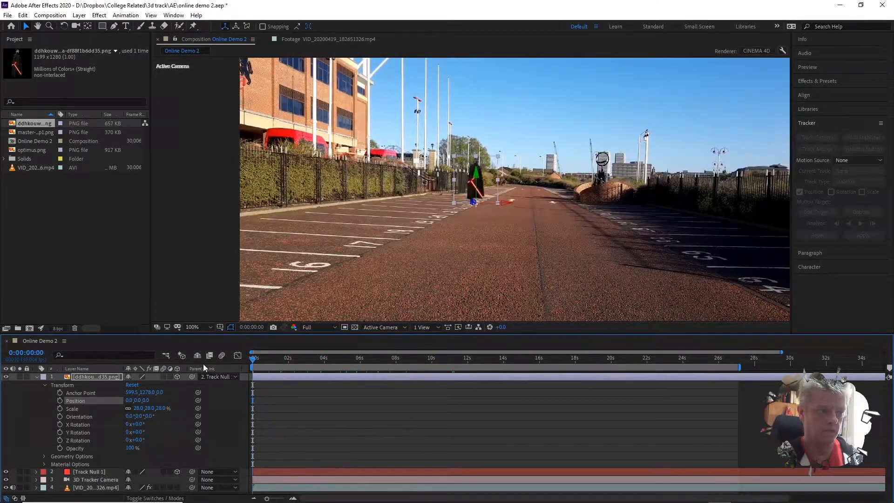
key("space")
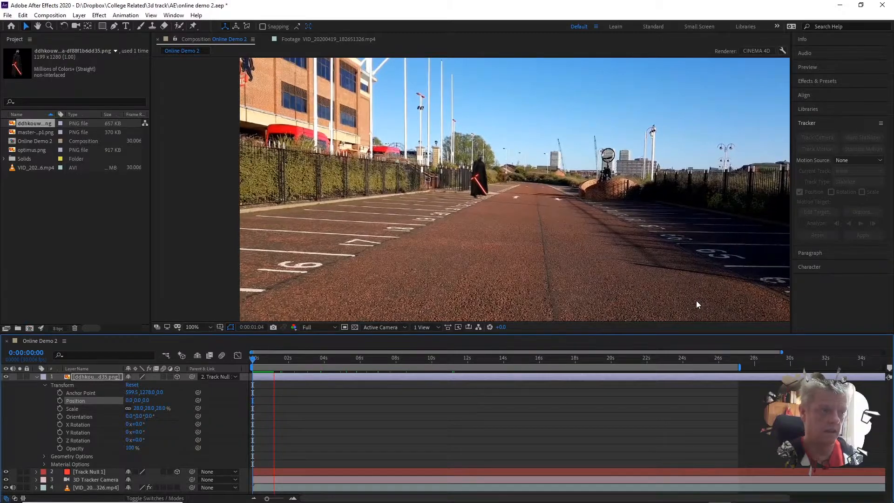
key("space")
At 0:00:22:05, scale the figure to 22% and set its anchor point Y to 1219 so the feet meet the ground.
left_click_drag(276, 359, 649, 331)
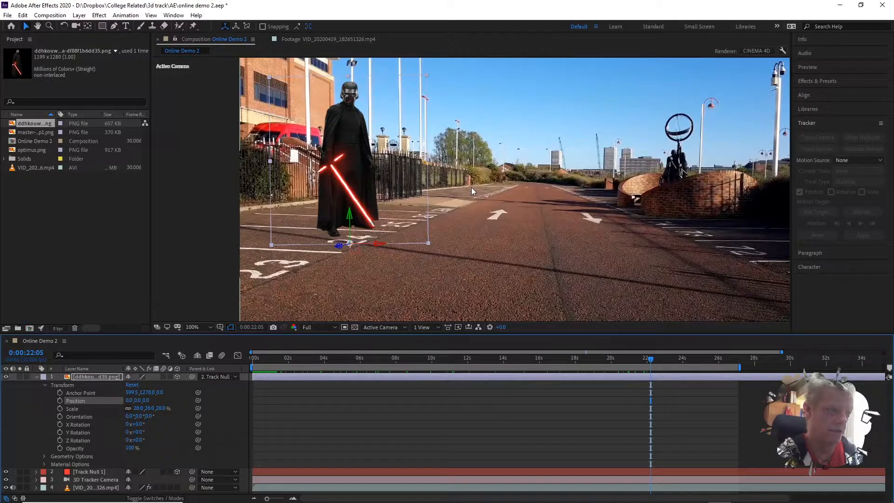
mouse_move(139, 408)
left_mouse_down()
mouse_move(129, 412)
mouse_move(140, 416)
left_mouse_up()
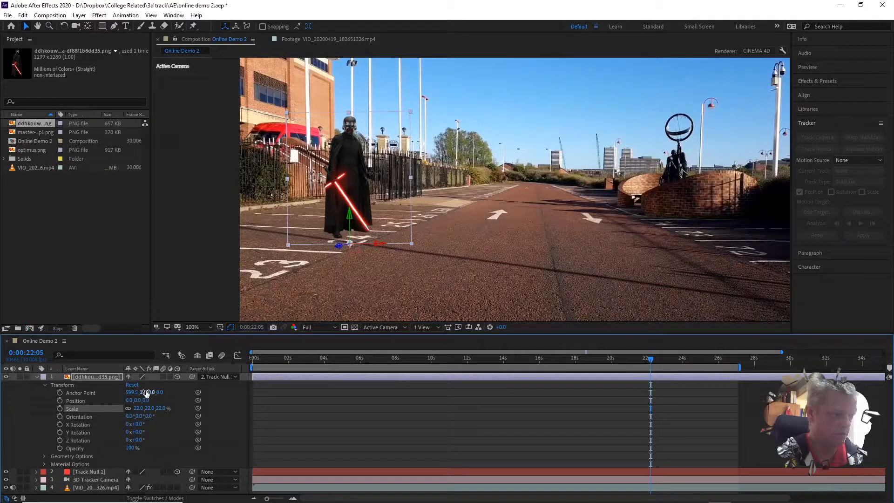
left_click_drag(149, 397, 106, 407)
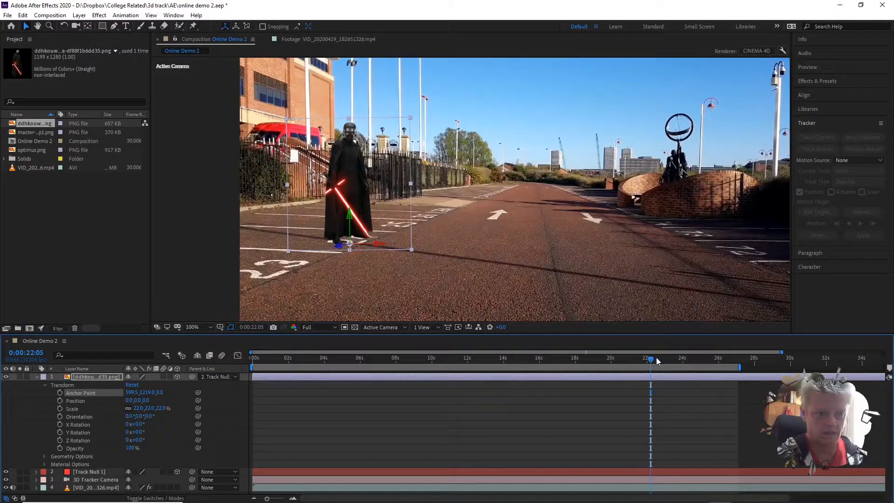
Check through the timeline how the resized figure holds its spot on the ground, and deselect its layer at the start.
left_click_drag(650, 362, 236, 372)
mouse_move(651, 493)
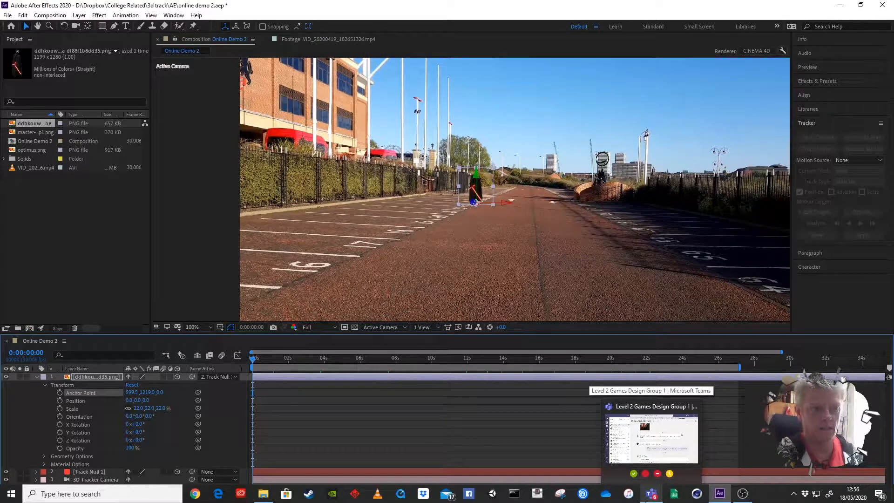
left_click_drag(252, 359, 678, 349)
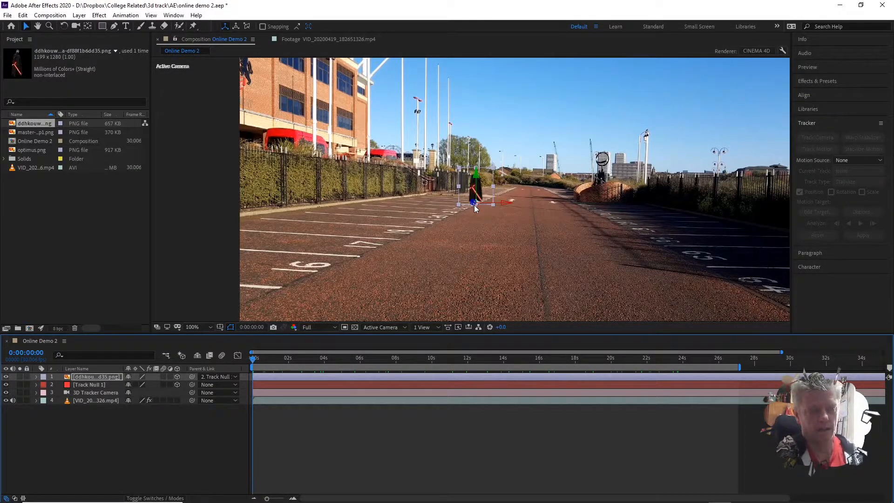
key("F2")
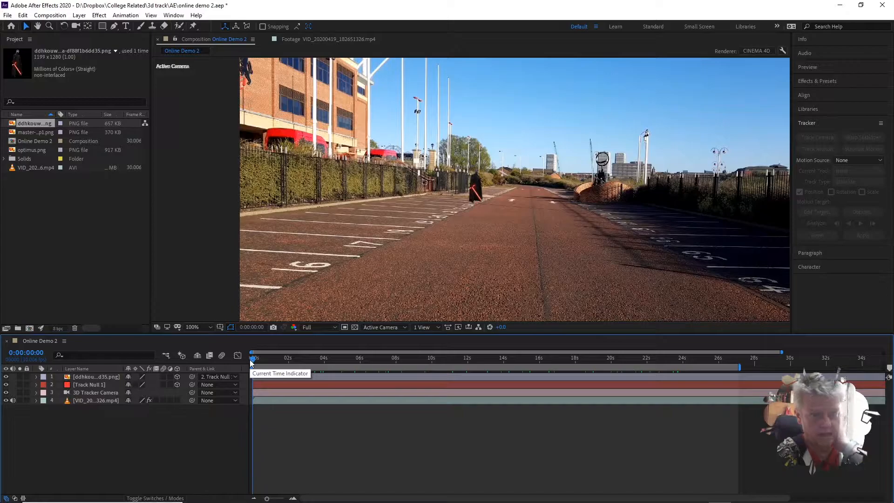
Go to 0:00:16:29 and duplicate the lightsaber figure layer.
left_click_drag(253, 357, 549, 363)
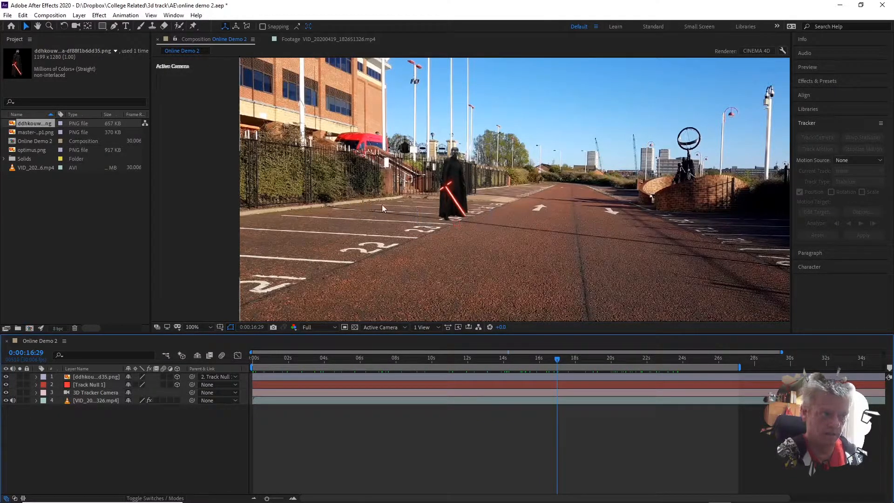
left_click(91, 377)
left_click(22, 16)
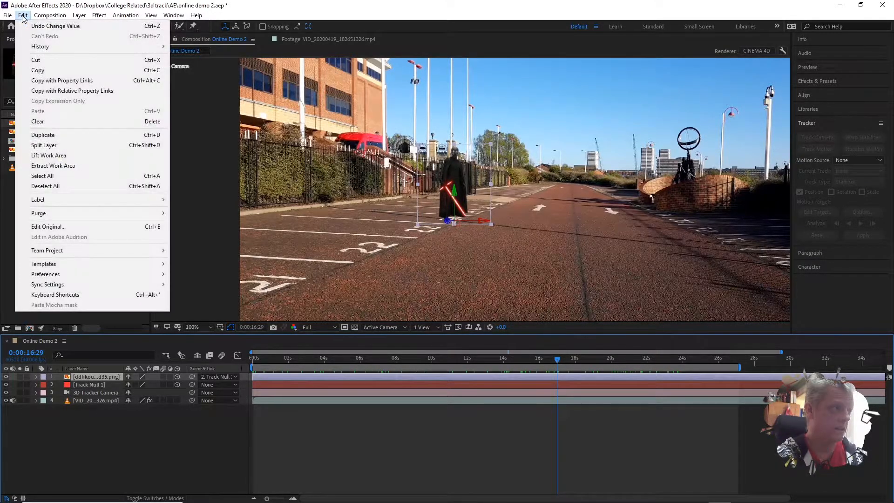
left_click(43, 135)
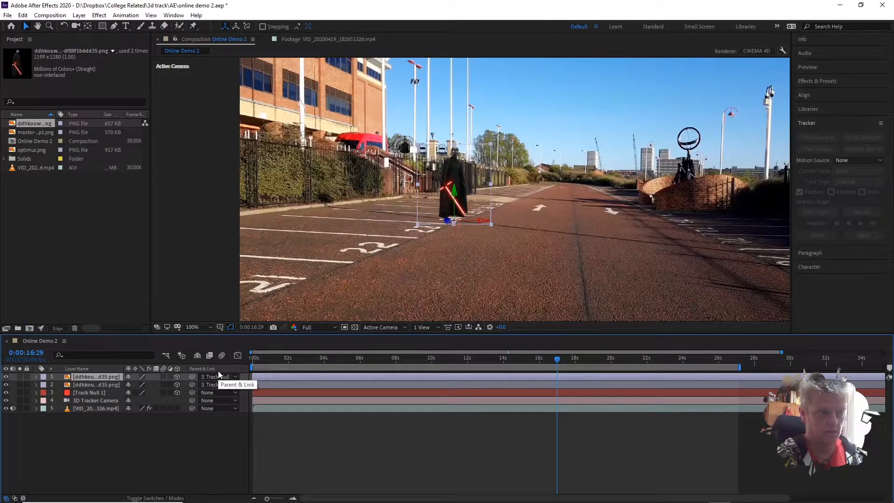
Rotate the top figure copy flat onto the parking bays as a shadow, about -73° in X and -80° in Z.
left_click(36, 377)
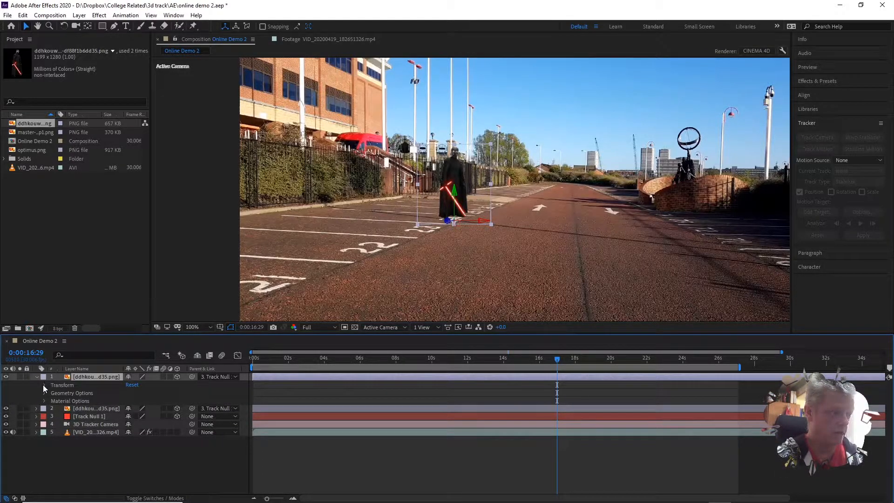
left_click(43, 385)
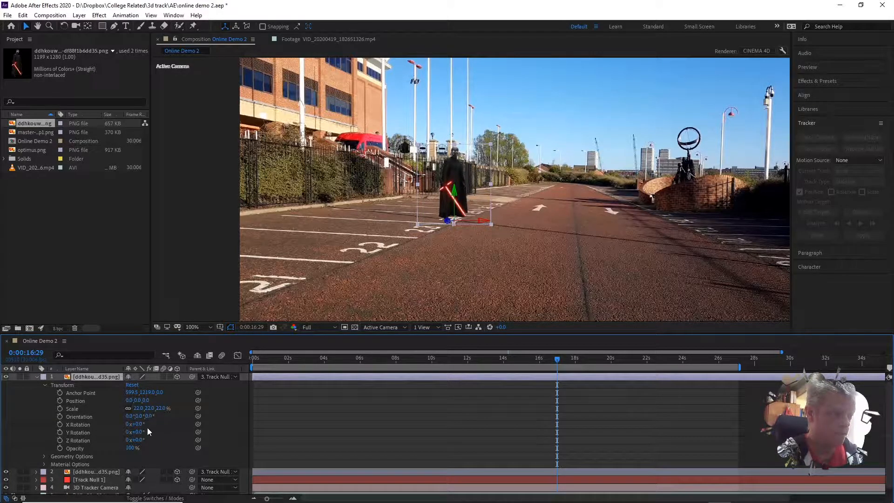
mouse_move(136, 423)
left_mouse_down()
mouse_move(171, 420)
mouse_move(149, 432)
left_mouse_up()
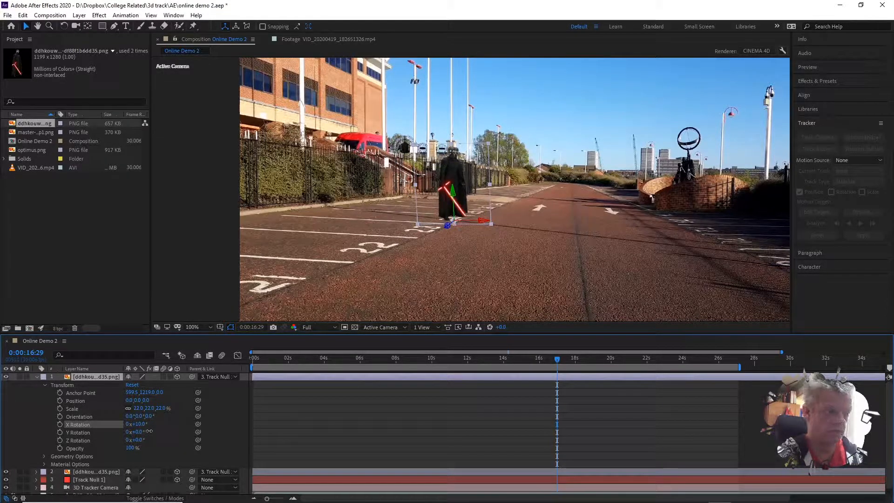
left_click_drag(142, 436, 100, 441)
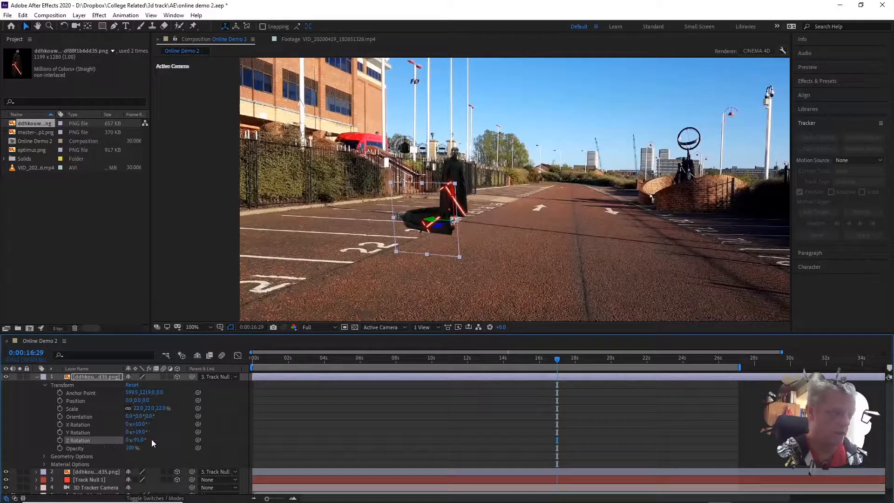
mouse_move(141, 424)
left_mouse_down()
mouse_move(121, 445)
mouse_move(146, 439)
mouse_move(132, 432)
left_mouse_up()
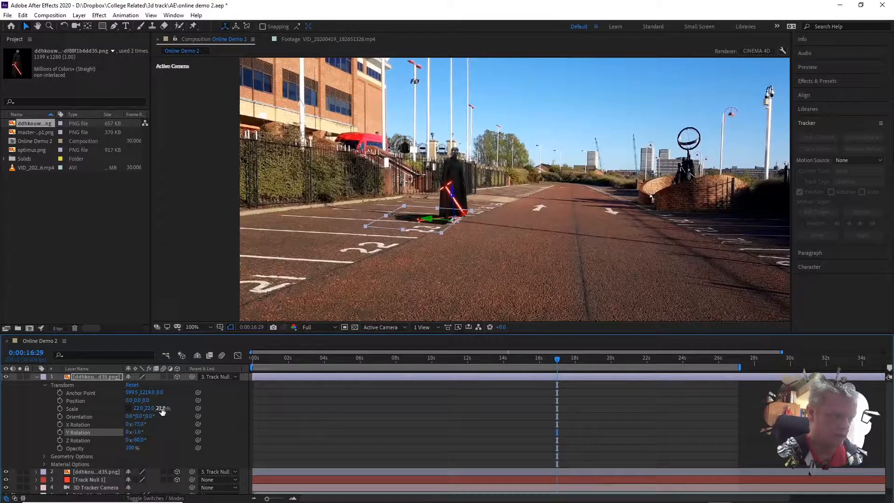
Stretch the flattened copy to unlinked scale values 22, 46, 31% and lower its opacity to 64%, checking it over time.
mouse_move(162, 410)
left_mouse_down()
mouse_move(150, 409)
mouse_move(173, 410)
mouse_move(137, 407)
mouse_move(161, 408)
left_mouse_up()
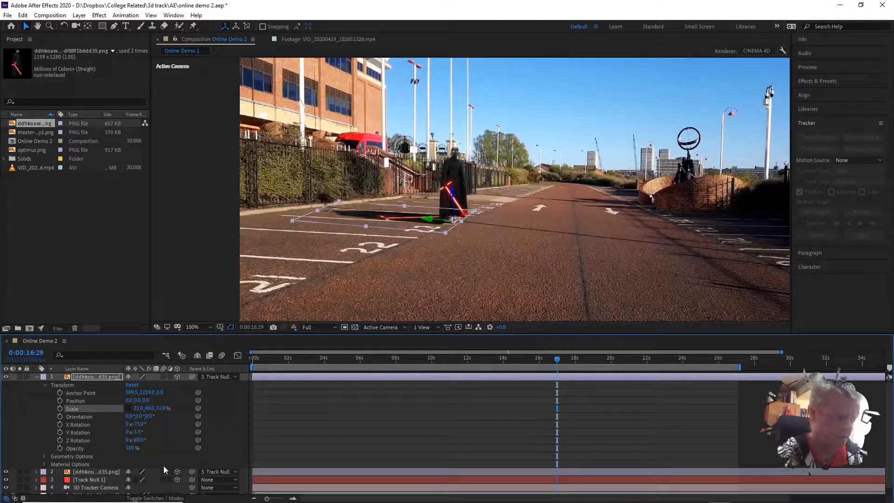
left_click_drag(127, 450, 121, 451)
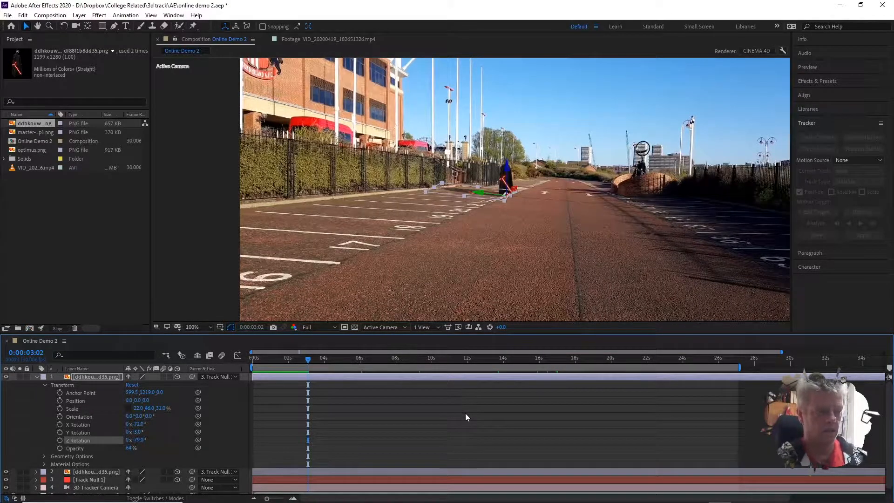
left_click_drag(309, 357, 611, 318)
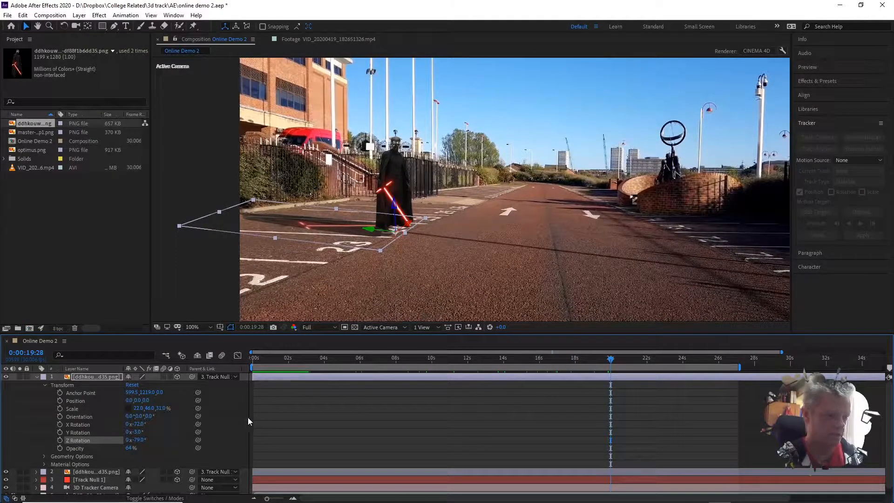
left_click(37, 376)
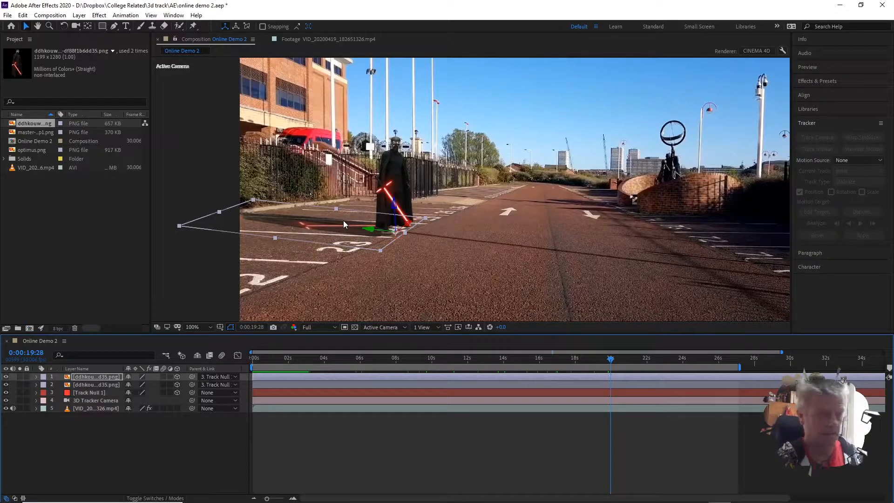
At 0:00:17:24, set Casts Shadows to Off in the flattened copy's material options.
left_click(572, 355)
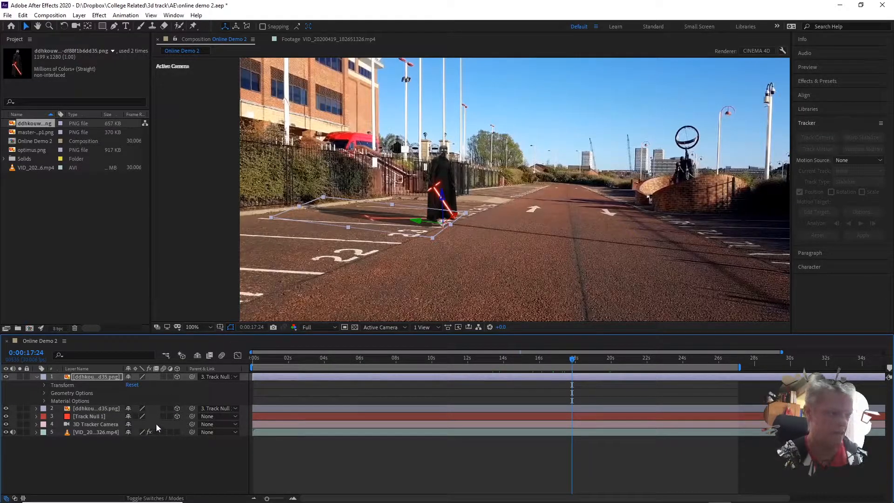
left_click(45, 400)
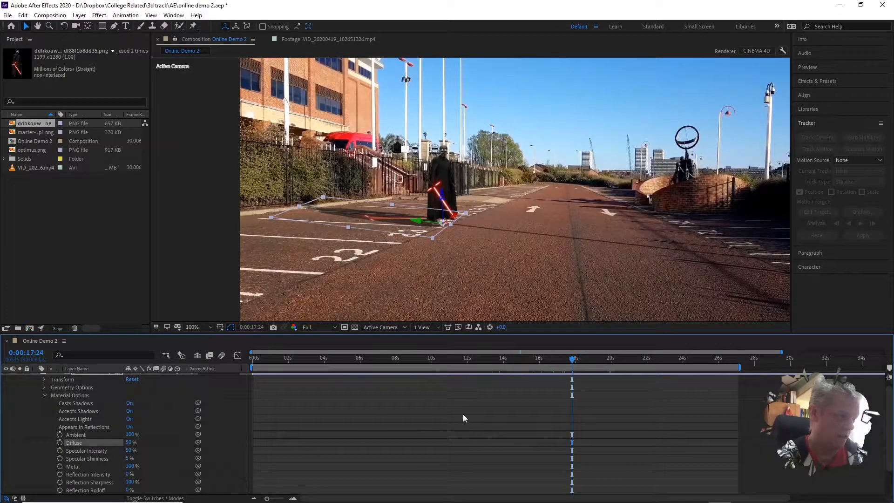
left_click(129, 403)
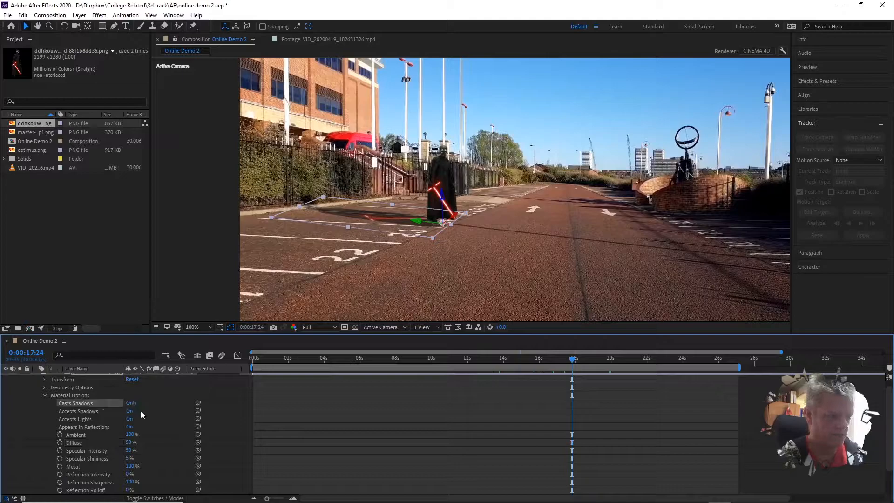
left_click(129, 404)
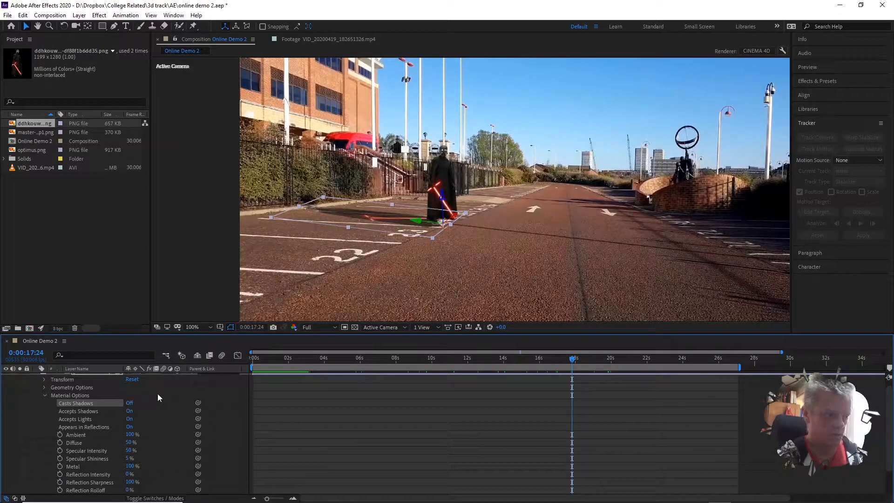
Set the flattened copy's Reflection Intensity to 100%.
scroll(143, 417, "down", 2)
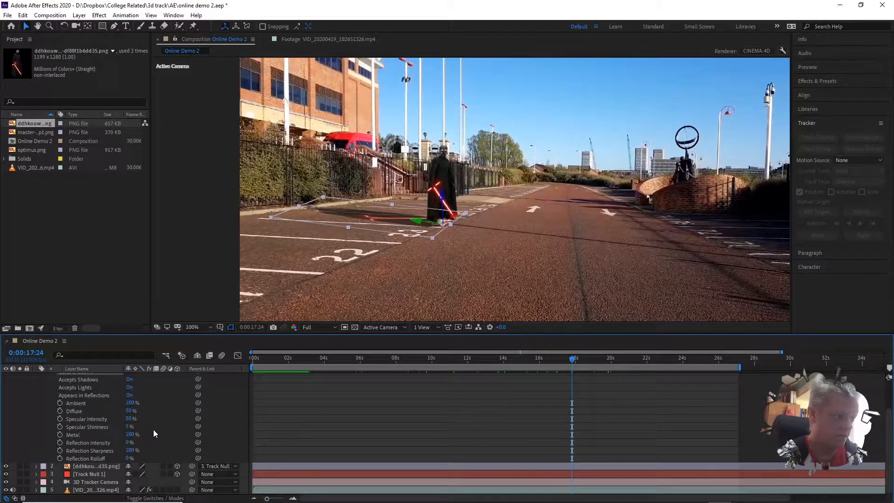
left_click_drag(129, 440, 302, 429)
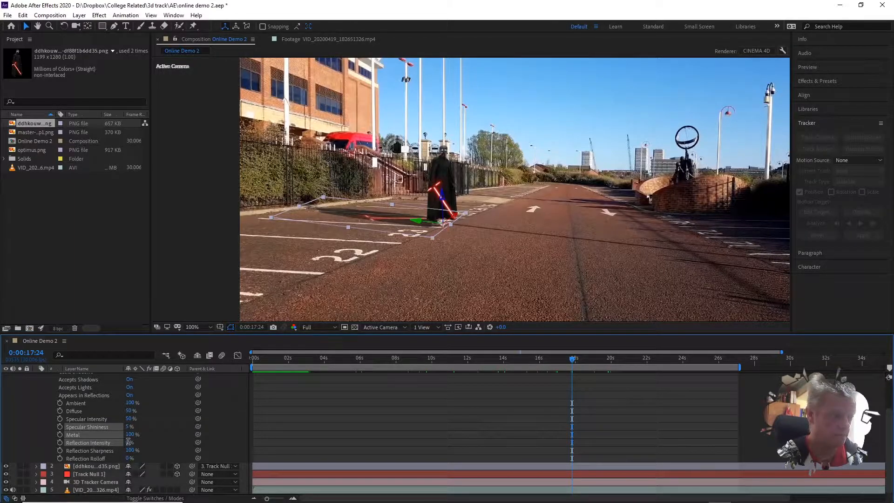
type("100")
key("Return")
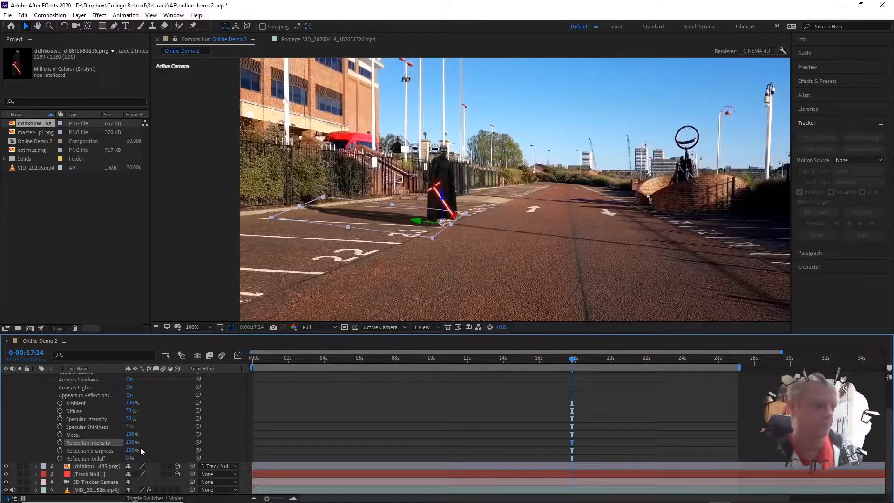
Raise the flattened shadow copy's opacity to 89% at 0:00:17:24.
scroll(186, 382, "up", 2)
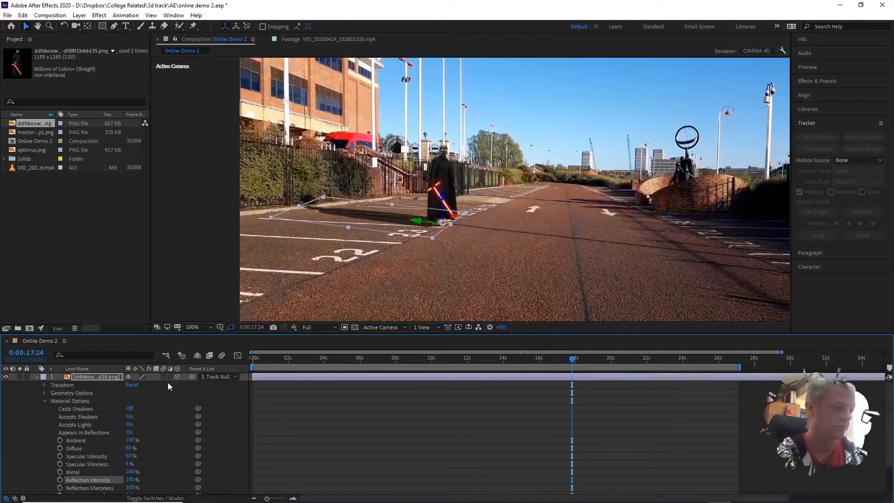
left_click(45, 400)
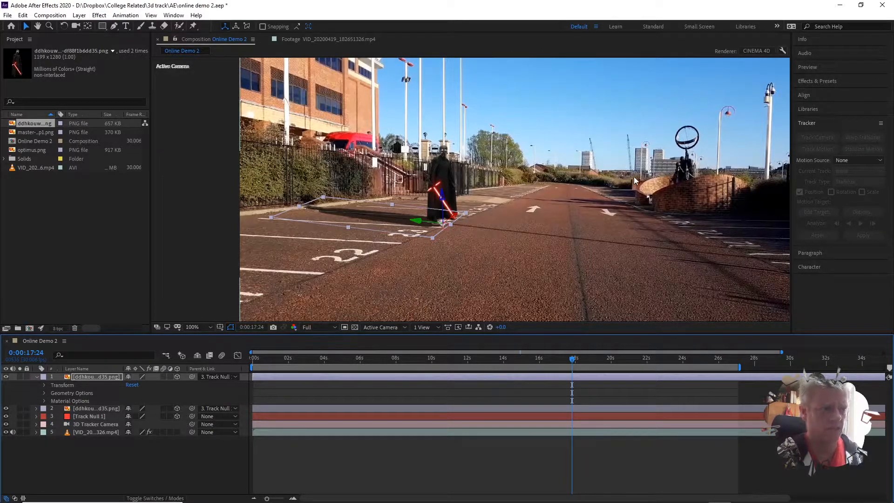
scroll(414, 200, "up", 4)
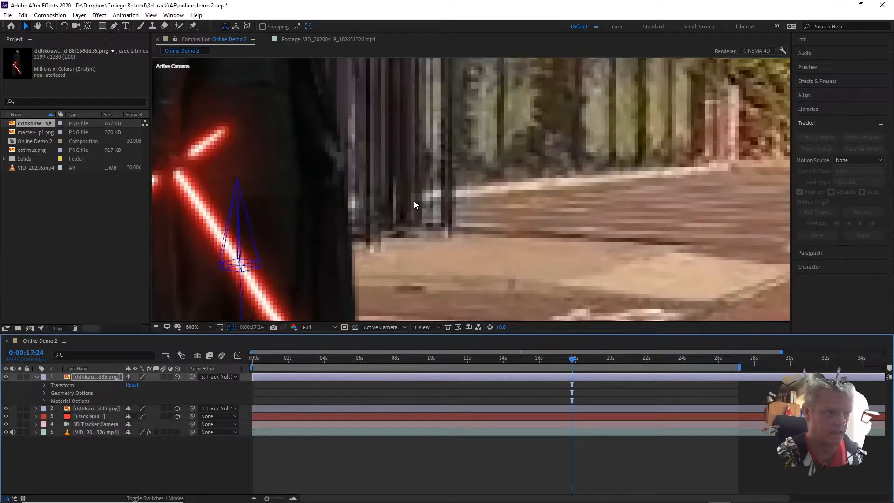
scroll(415, 201, "down", 2)
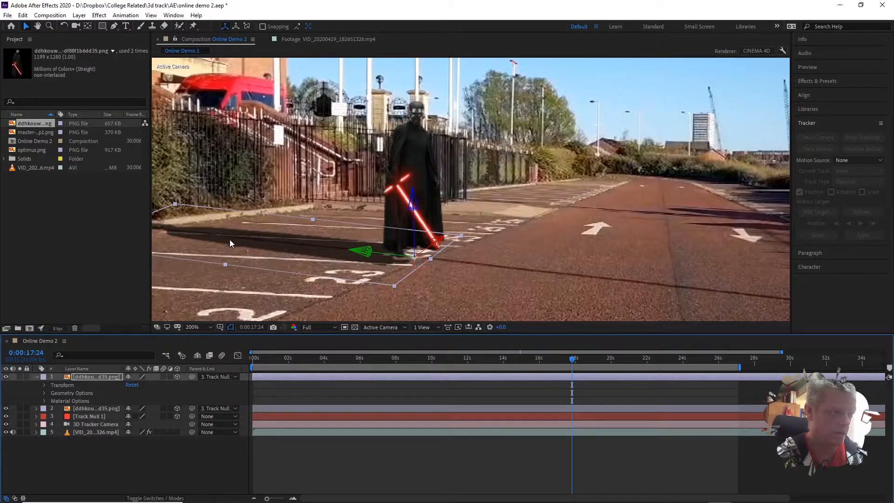
left_click(42, 384)
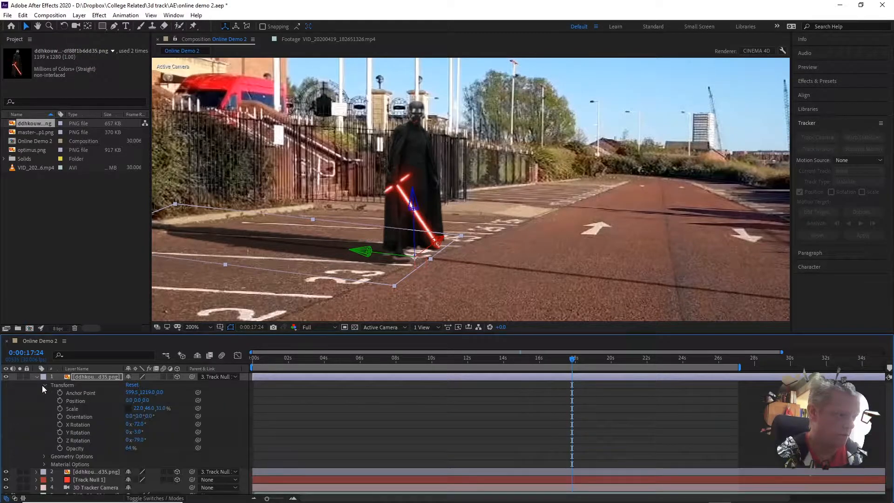
left_click_drag(129, 448, 141, 447)
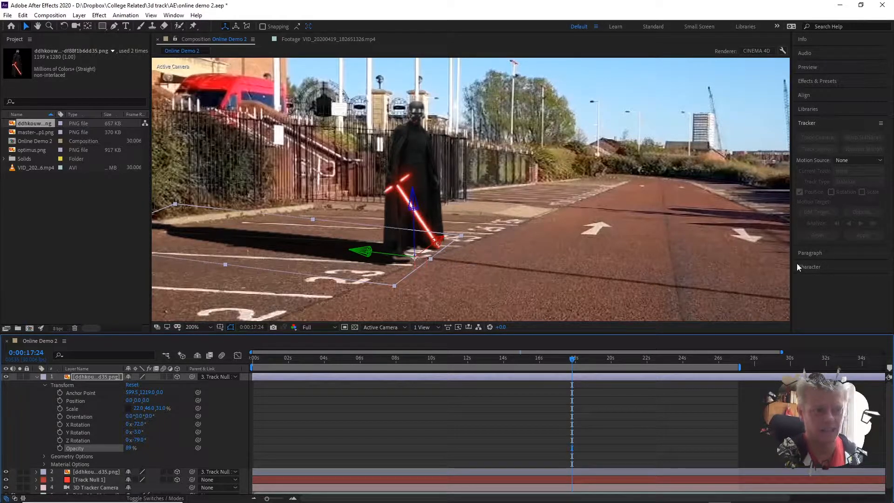
left_click(130, 447)
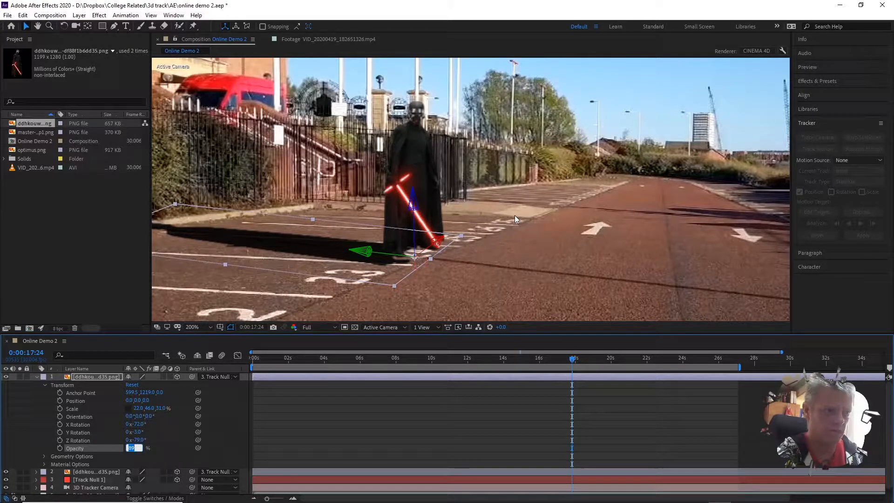
Preview the composition from the first frame and scrub to about 0:00:22:25 to examine how the shadow follows the figure.
left_click_drag(575, 361, 242, 368)
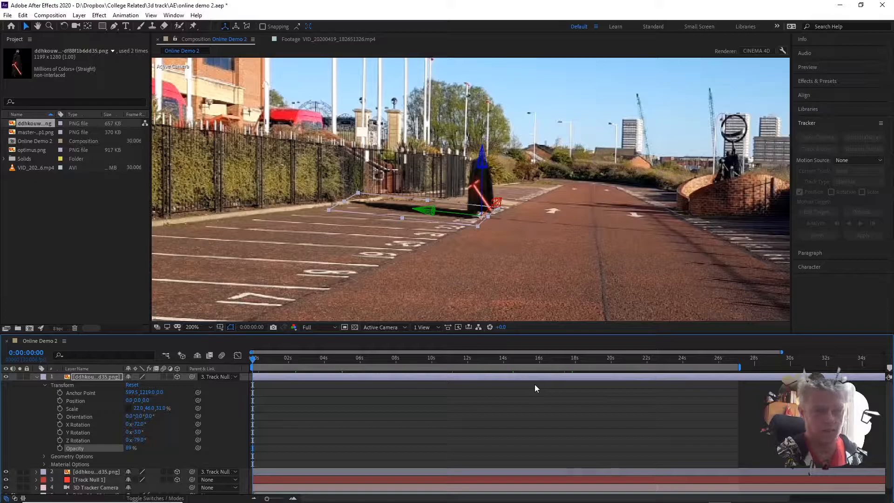
key("space")
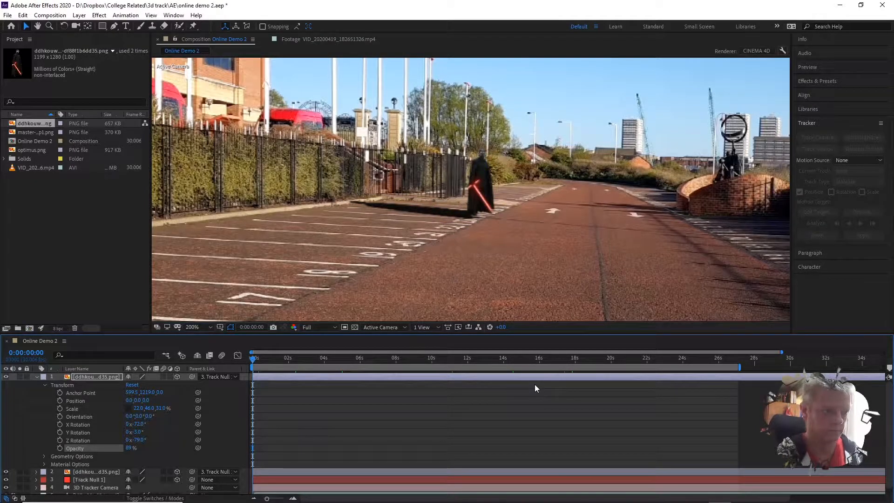
scroll(493, 225, "down", 1)
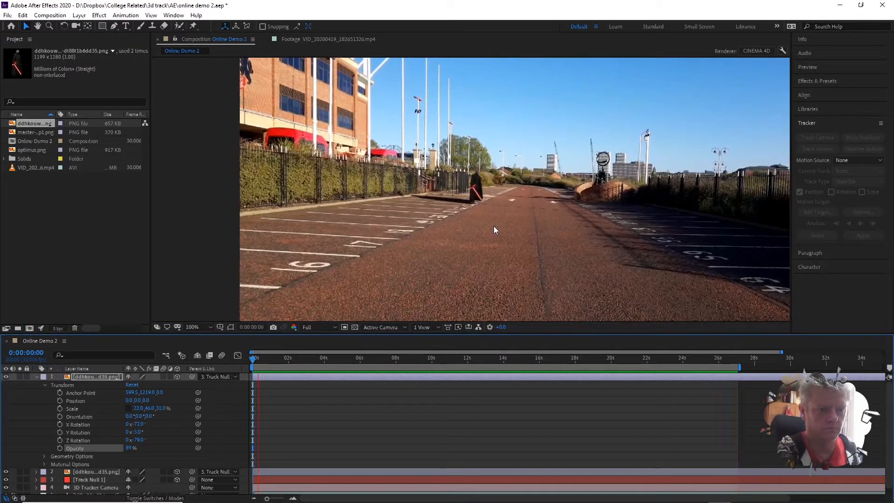
key("space")
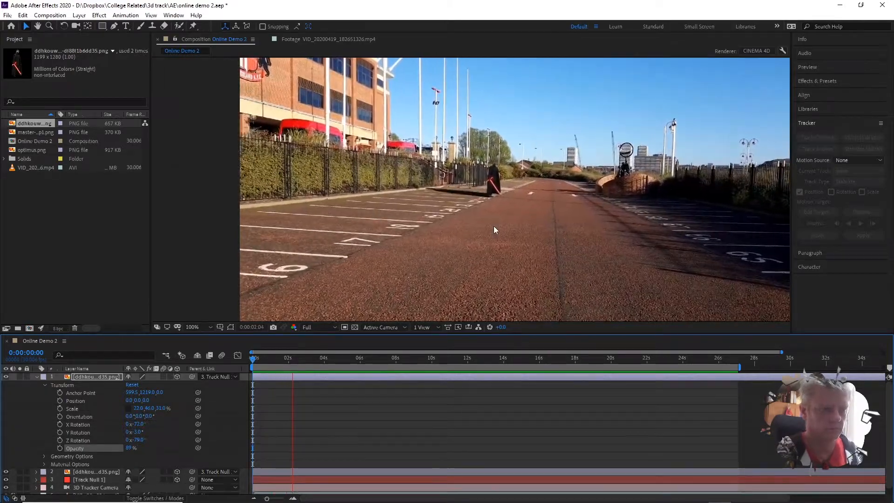
left_click_drag(295, 362, 243, 362)
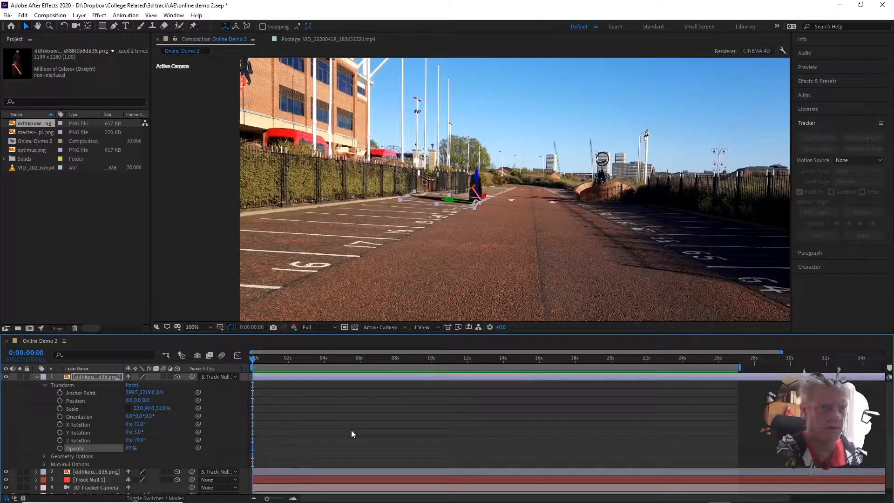
key("space")
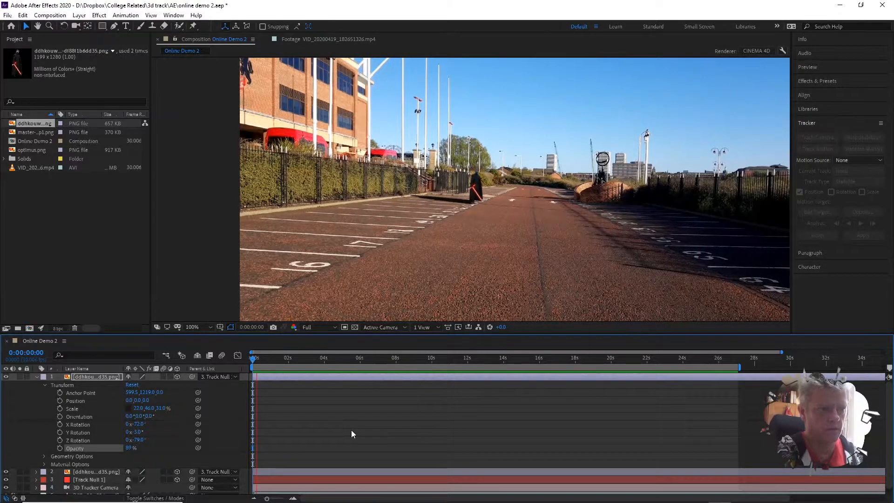
left_click(409, 358)
left_click_drag(441, 357, 661, 345)
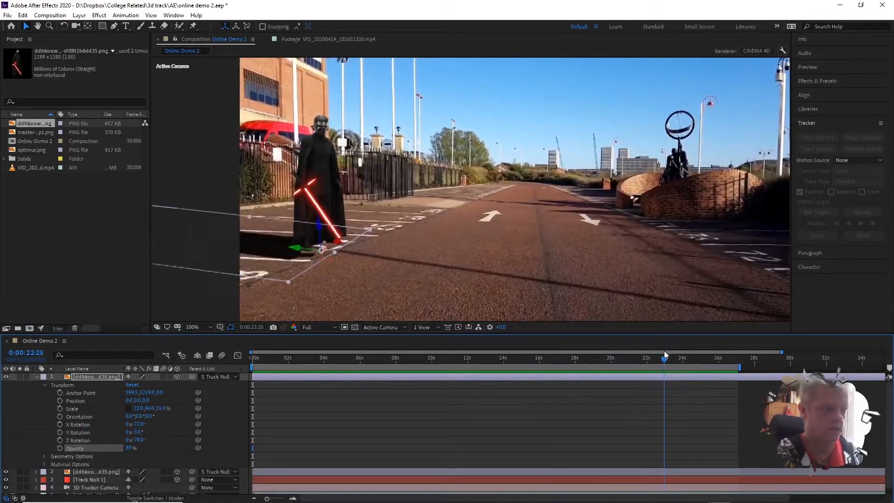
Compare both figure layers' transforms and shift the flattened copy's Position to 0, -11, -7 to line the shadow up with the feet.
left_click(467, 420)
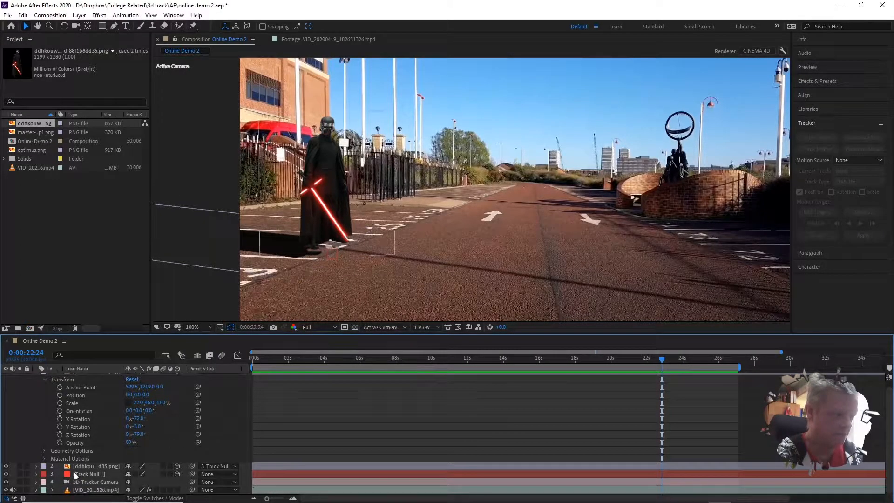
left_click(36, 471)
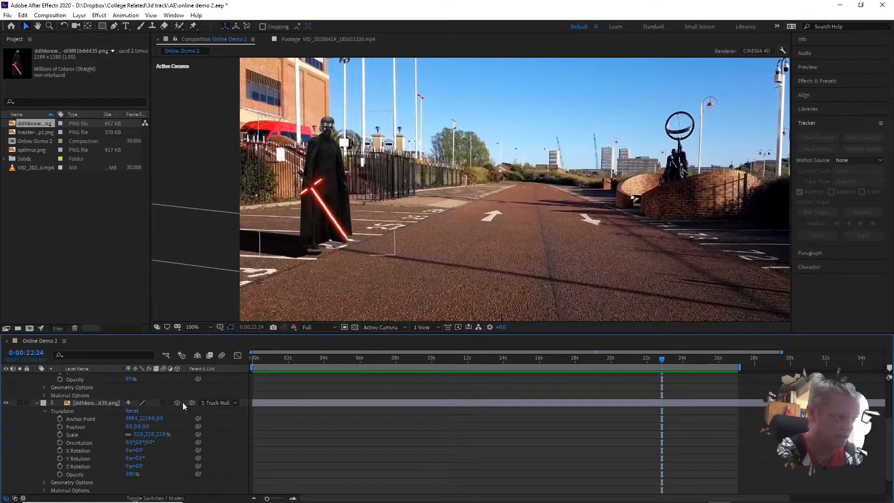
scroll(168, 447, "up", 3)
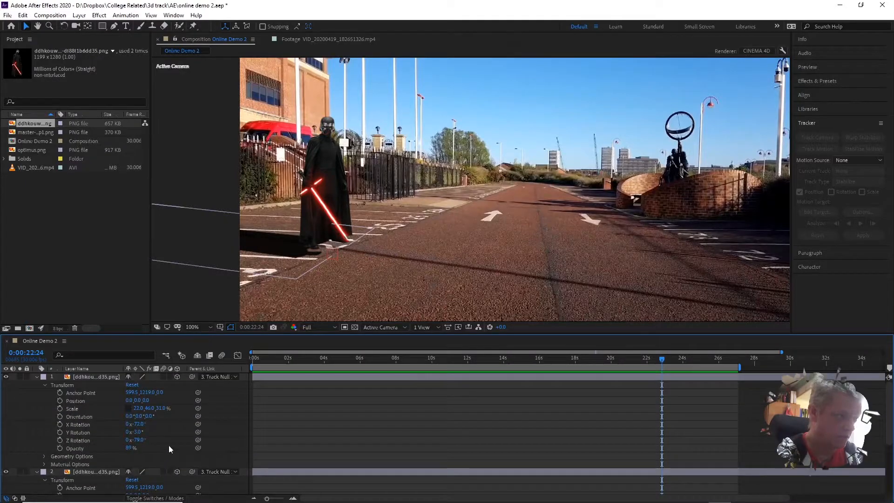
left_click(149, 400)
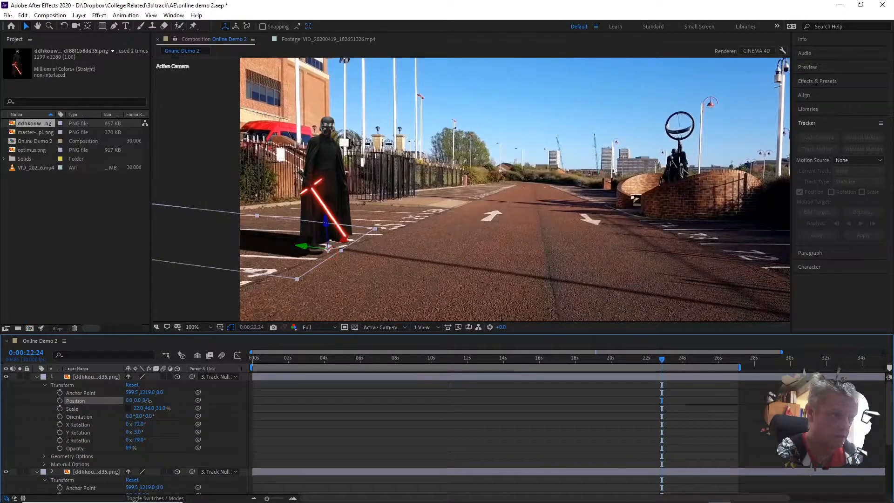
left_click(146, 401)
mouse_move(146, 400)
left_mouse_down()
mouse_move(130, 401)
mouse_move(149, 399)
left_mouse_up()
left_click_drag(667, 363, 604, 359)
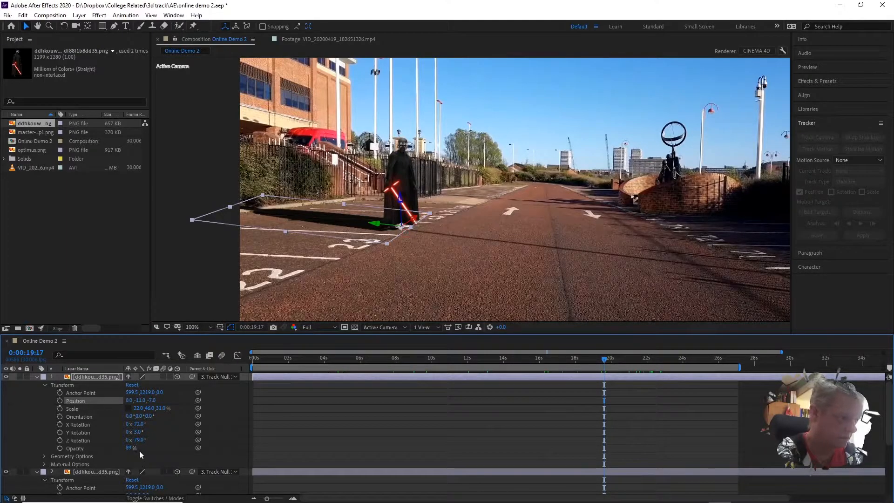
left_click(45, 385)
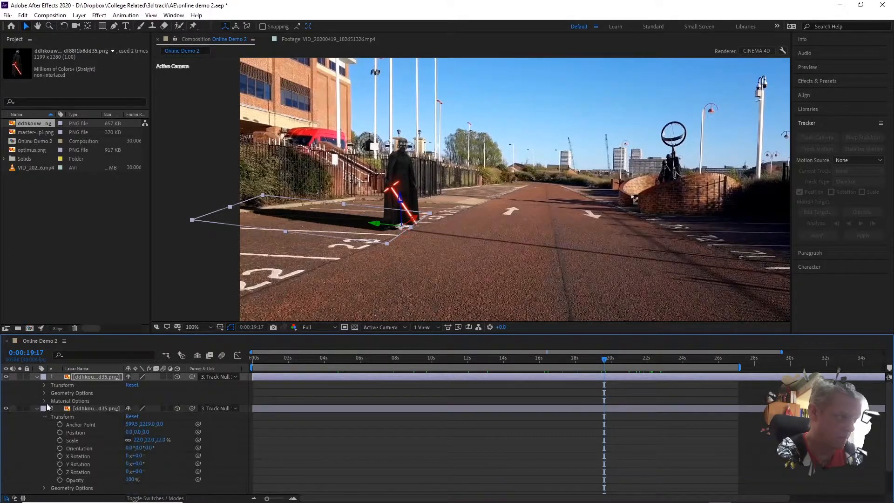
left_click(37, 377)
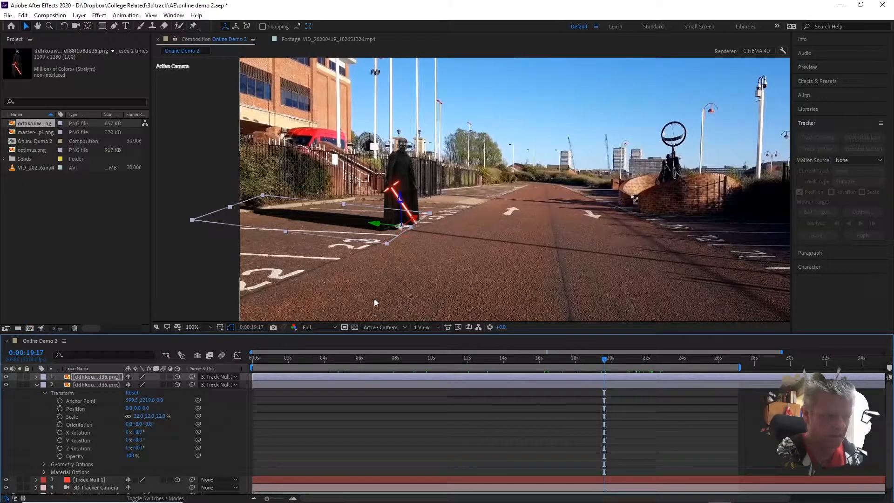
Preview the shadow's alignment from the first frame and again from 0:00:18:29, finishing back at the start of the composition.
left_click_drag(608, 359, 218, 335)
key("space")
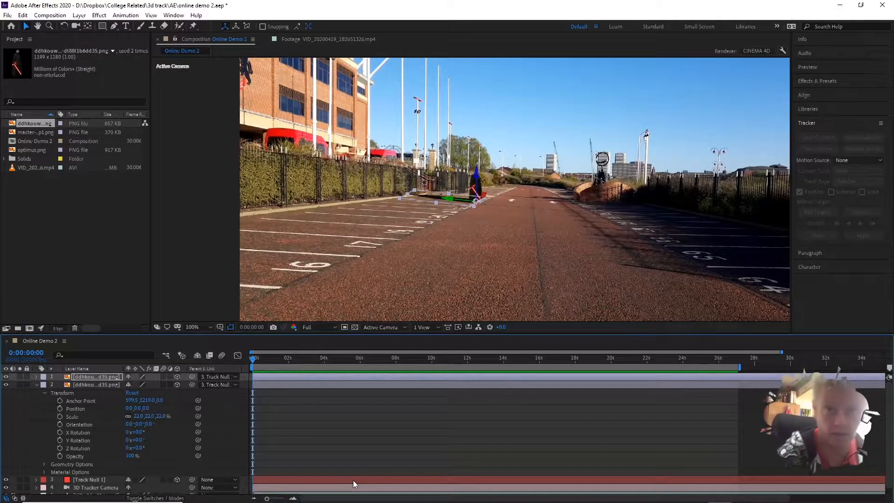
key("space")
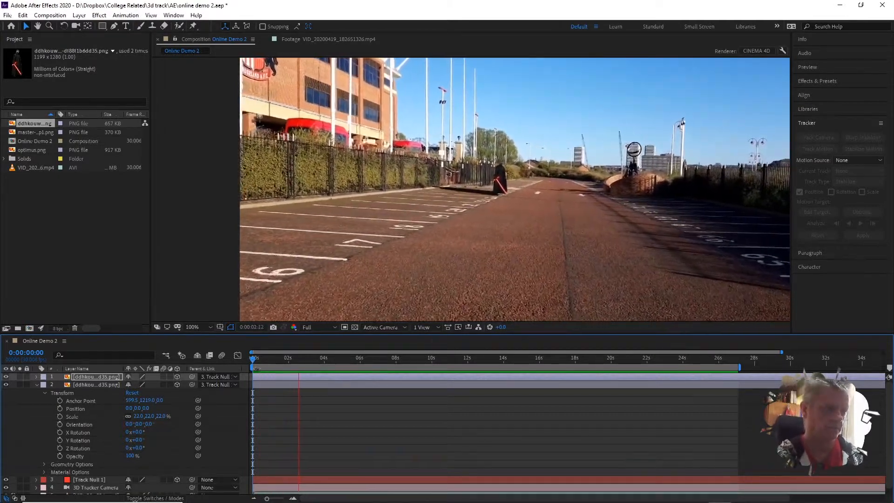
left_click_drag(254, 364, 595, 376)
key("space")
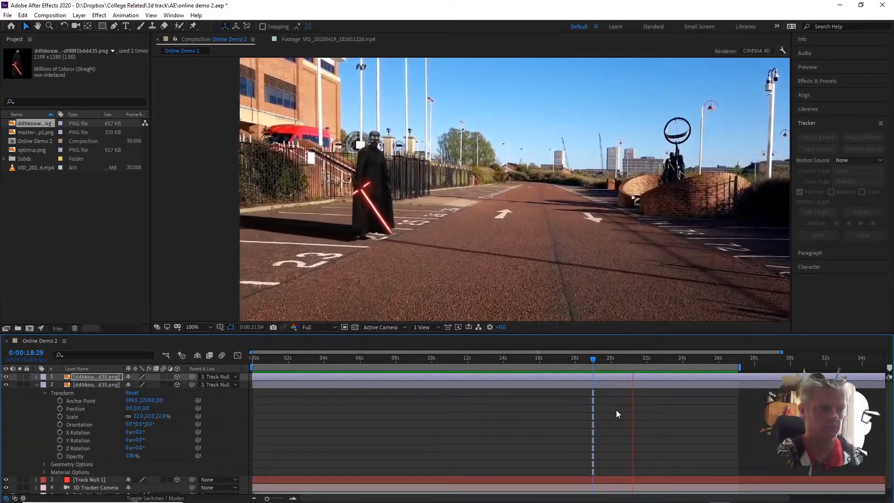
key("space")
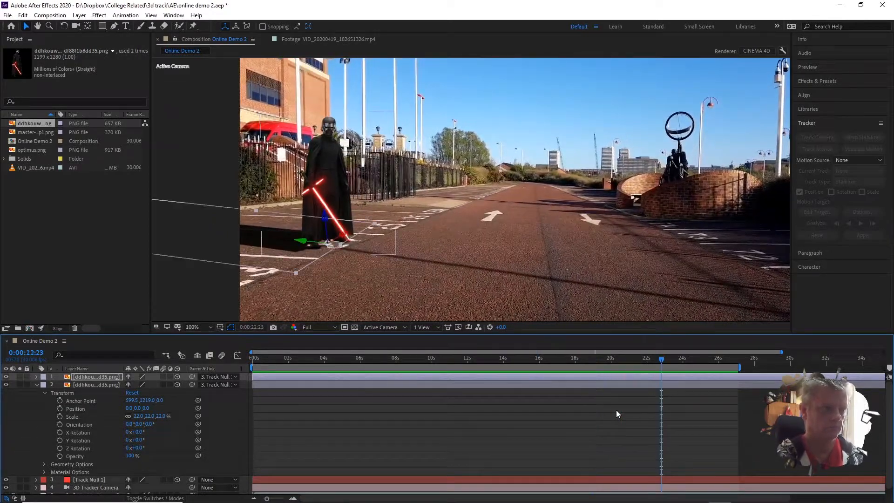
left_click_drag(662, 362, 242, 368)
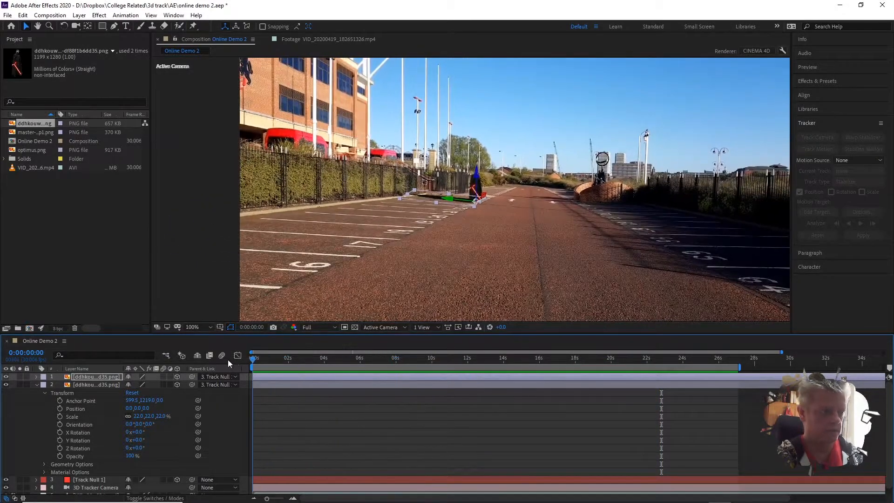
Rename the flattened top figure layer "kylo shadow".
left_click(36, 384)
left_click(90, 377)
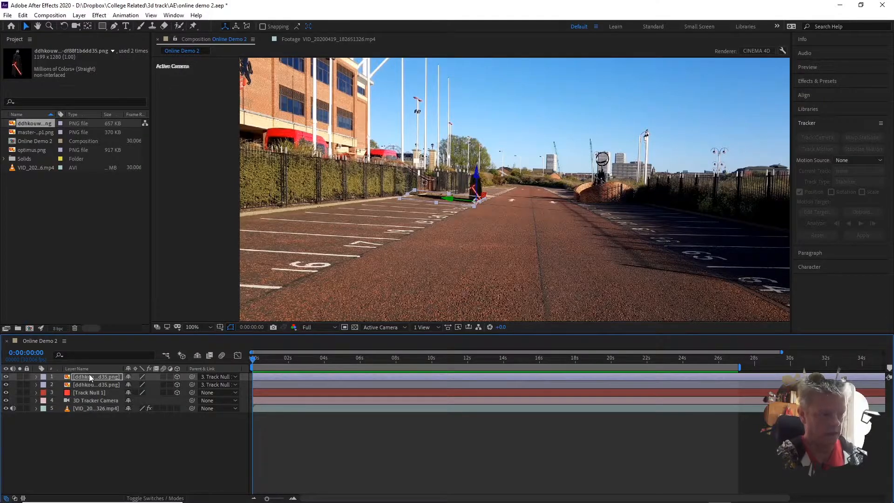
right_click(96, 375)
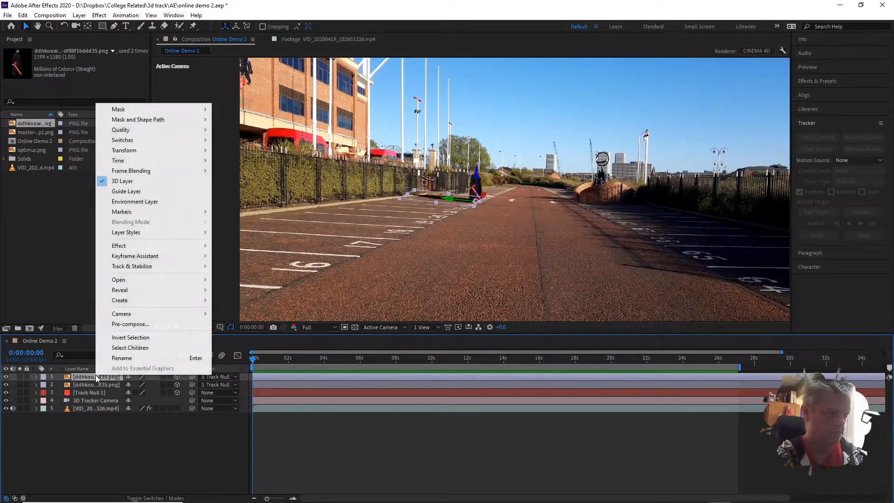
left_click(146, 358)
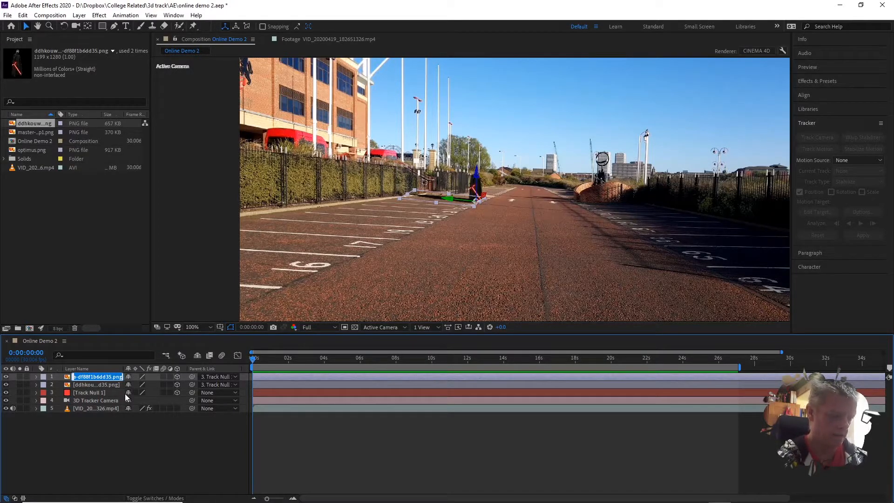
type("kylo")
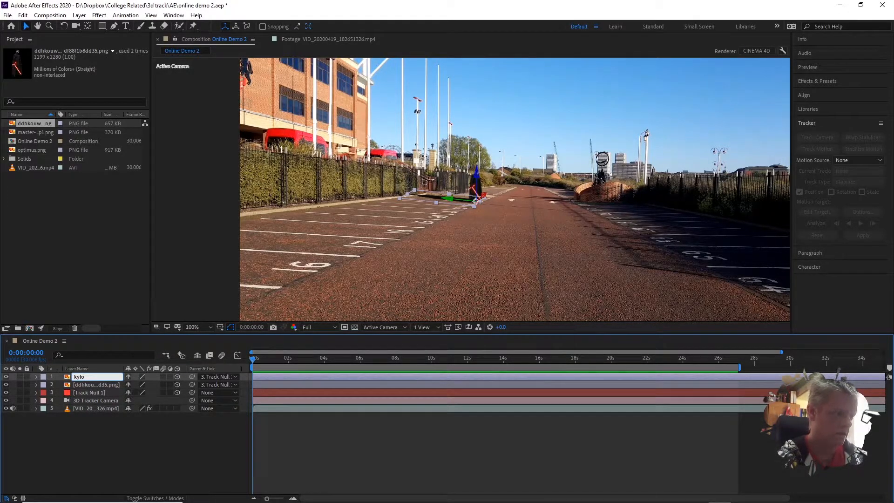
type(" shadow")
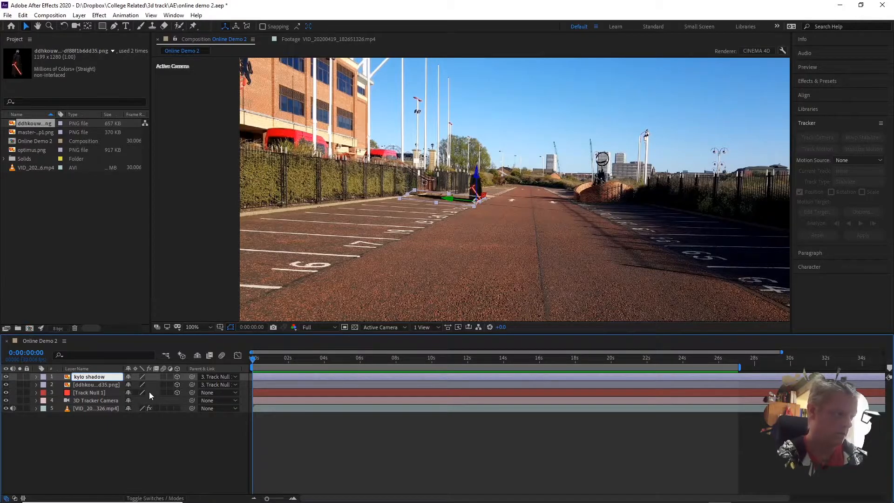
Rename the upright figure layer below the shadow "kylo".
left_click(96, 384)
right_click(96, 384)
left_click(117, 367)
type("kylo")
key("Return")
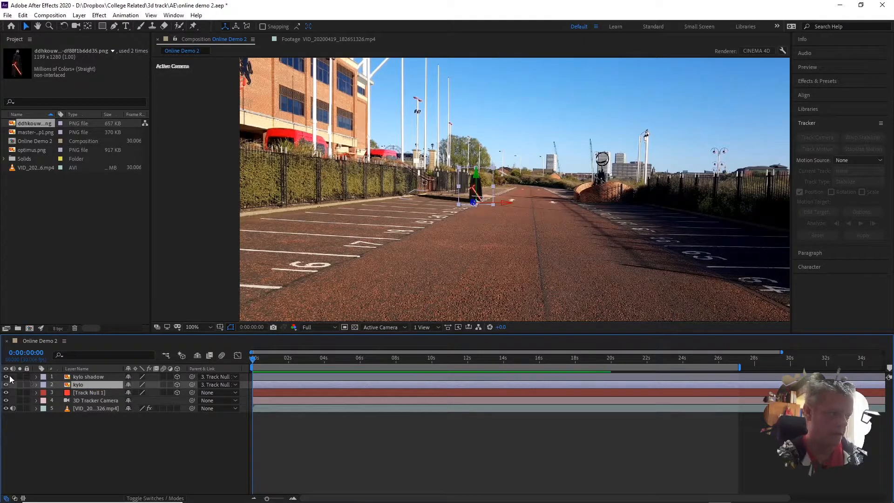
Switch the visibility of the kylo shadow and kylo layers off and on to check each one, and deselect all layers.
left_click(6, 377)
left_click(6, 377)
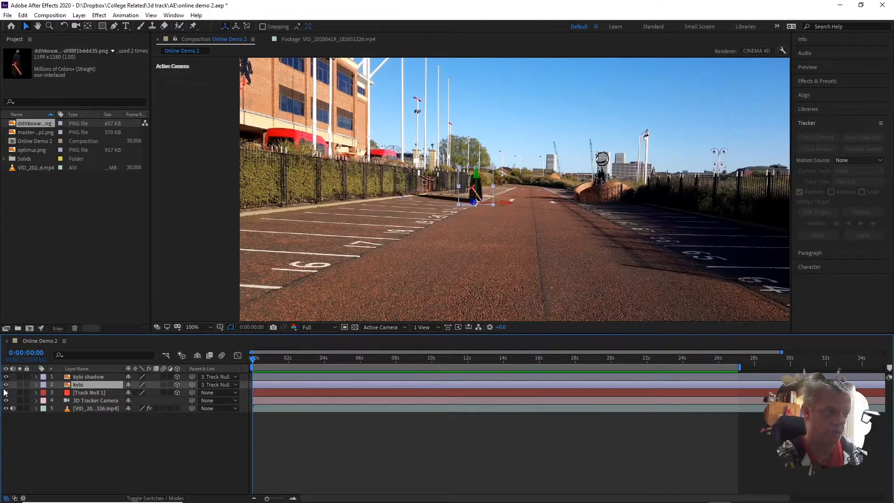
left_click(6, 385)
left_click(5, 385)
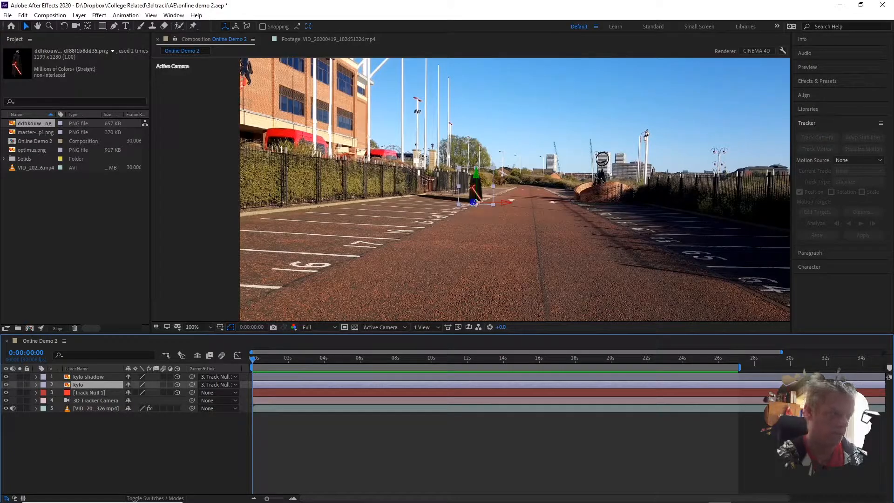
mouse_move(5, 501)
key("F2")
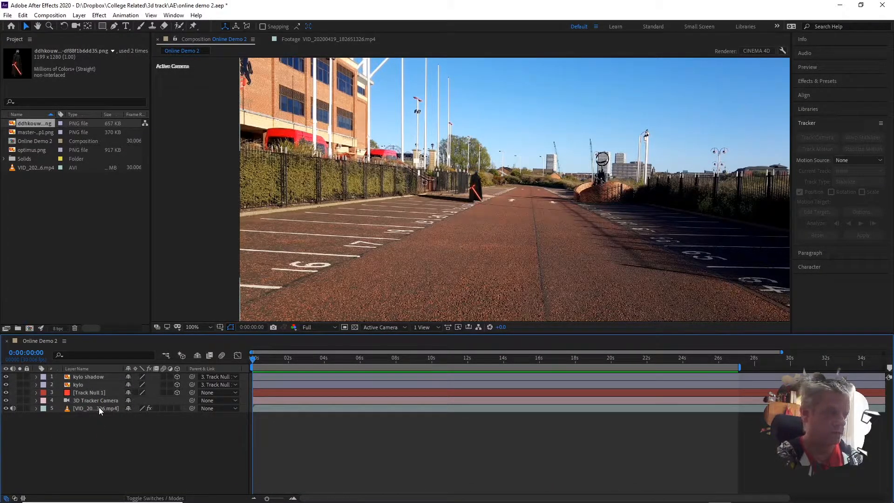
Rename the Track Null 1 layer that the kylo layers are parented to "Kylo Null".
left_click(98, 407)
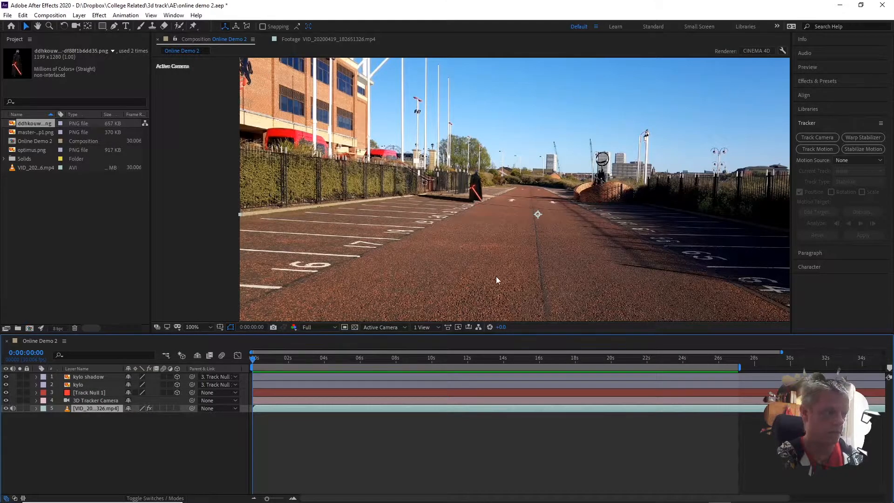
left_click(88, 393)
right_click(93, 392)
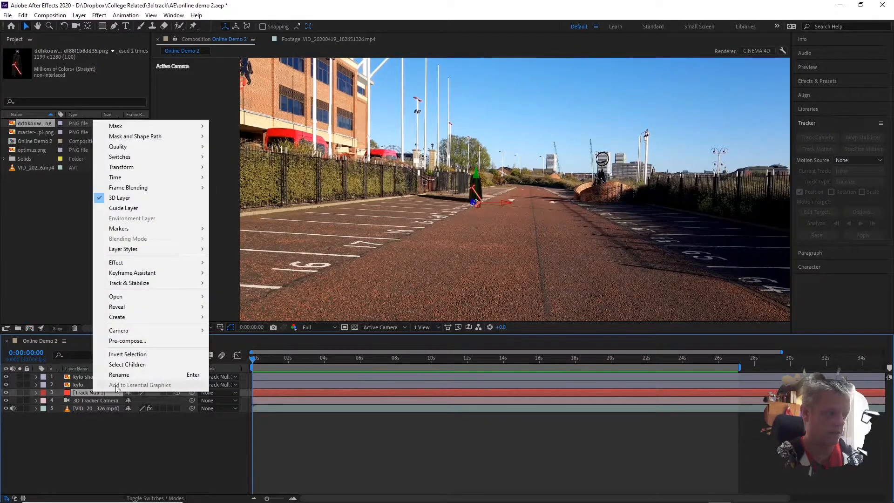
left_click(126, 374)
type("Ky")
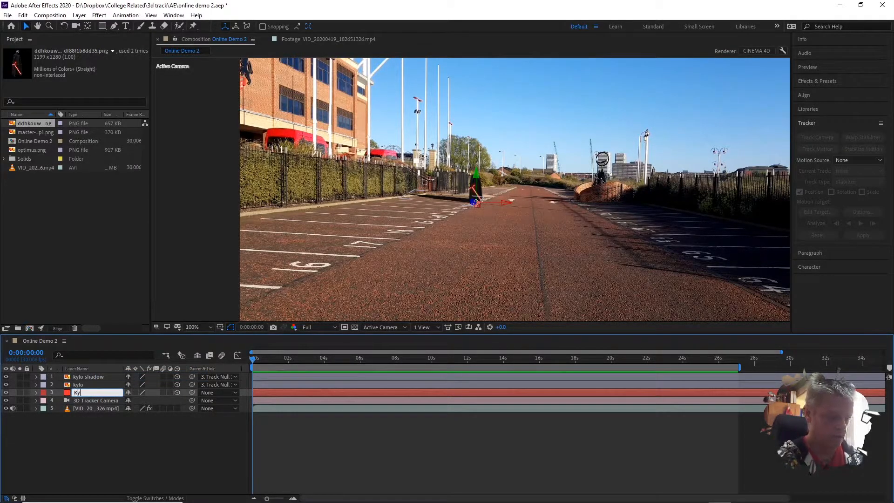
type("lo Null")
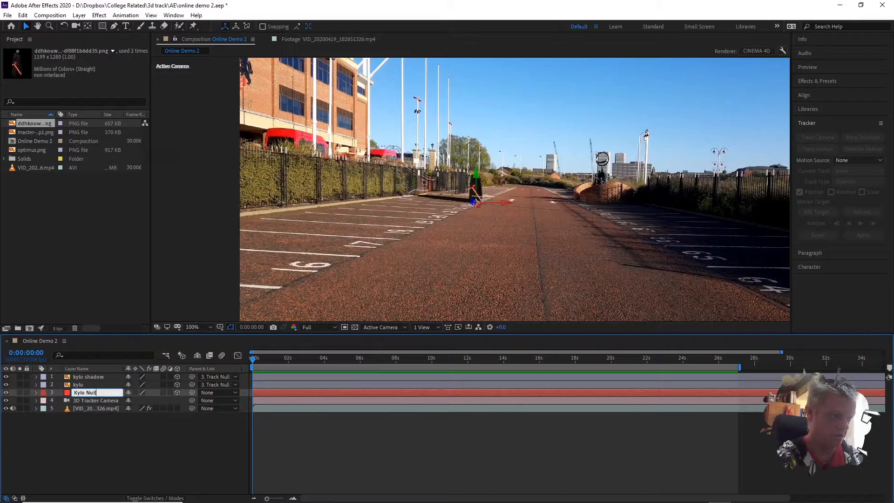
key("Return")
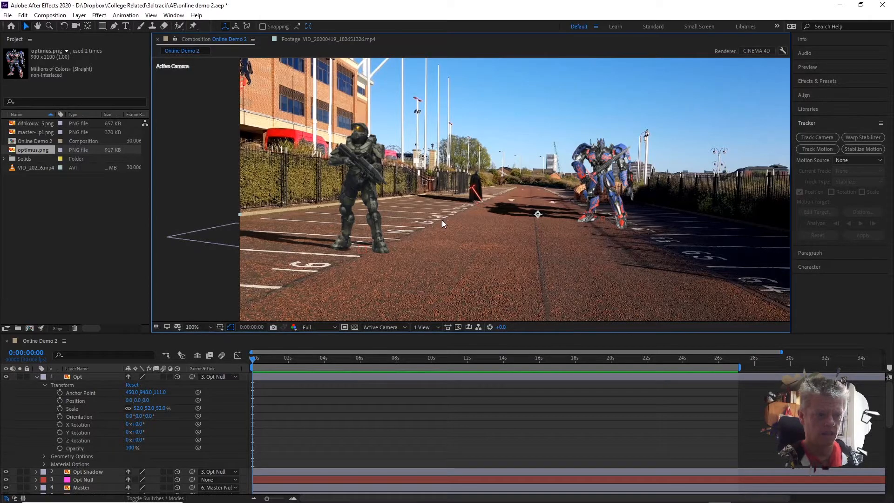
Play the composition from the first frame to preview all three tracked figures with their shadows, and return to 0:00:00:00.
key("space")
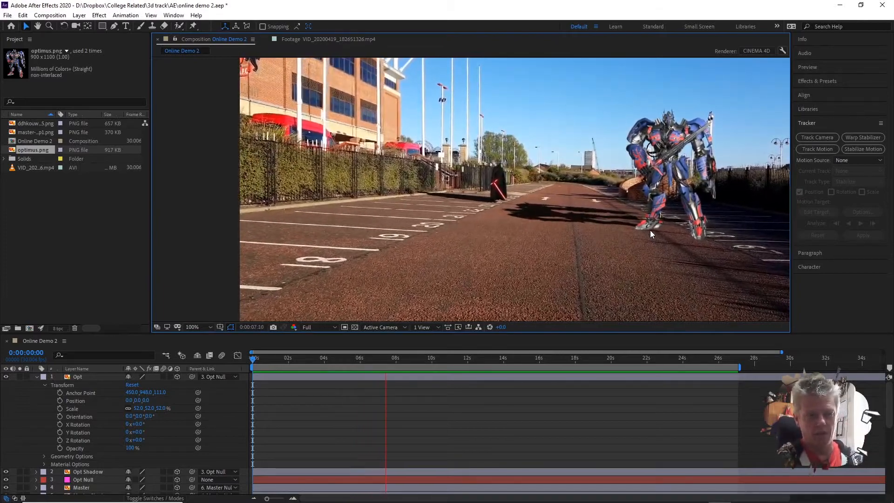
key("space")
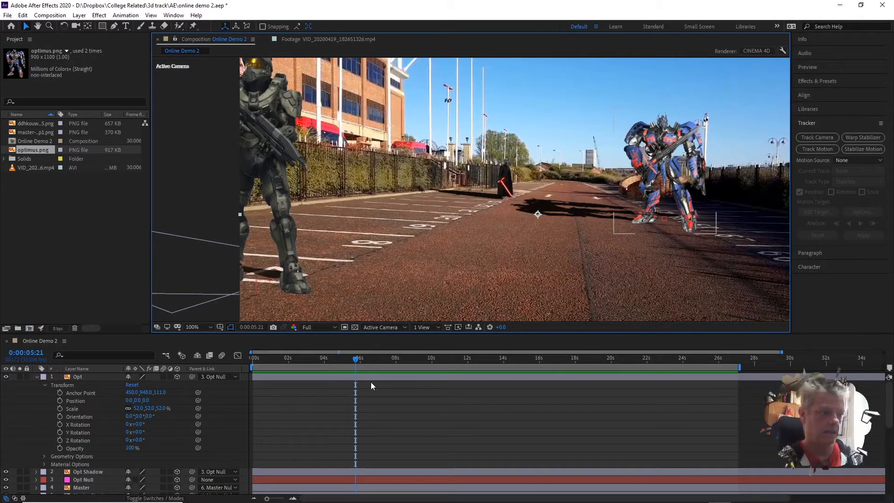
left_click_drag(357, 363, 34, 376)
Collapse the expanded properties of the Opt layer and the video footage layer so only the layer names are listed.
left_click(35, 376)
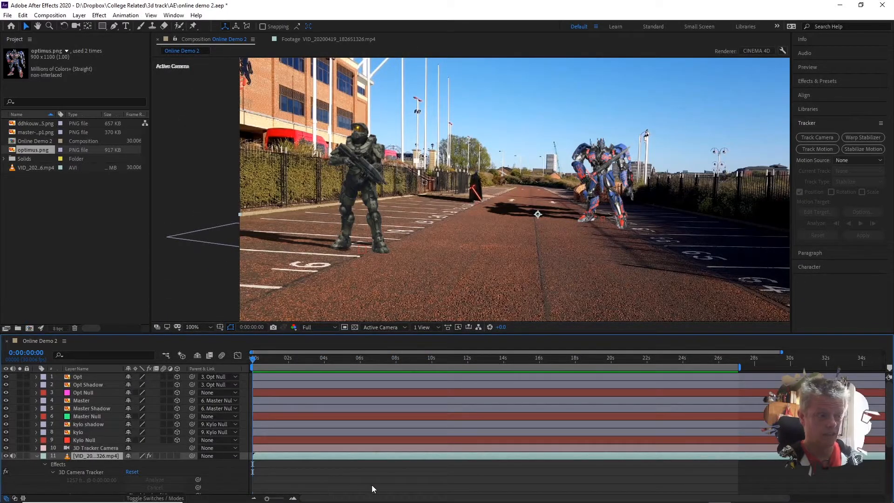
left_click(35, 456)
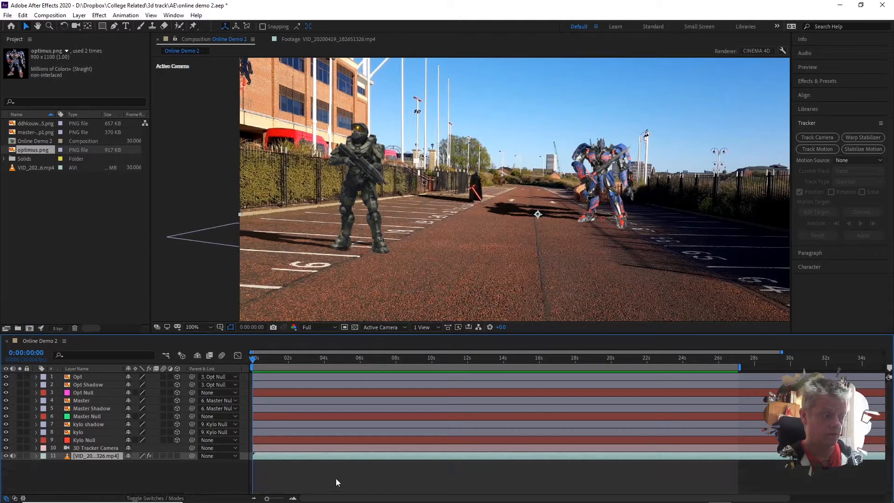